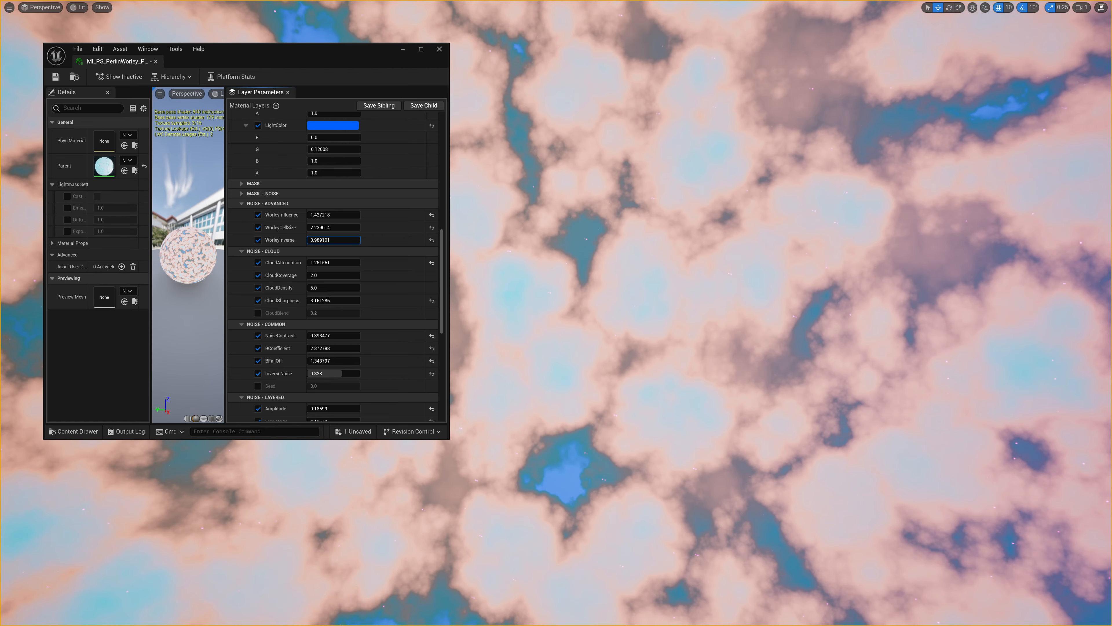
Enable the noise Seed at 1.188719 and set layered noise Amplitude to 0.251468, Frequency to 8.955625 and FrequencyScale to 5.333532.
{"action": "scroll", "coordinate": [324, 240], "scroll_direction": "down", "scroll_amount": 3}
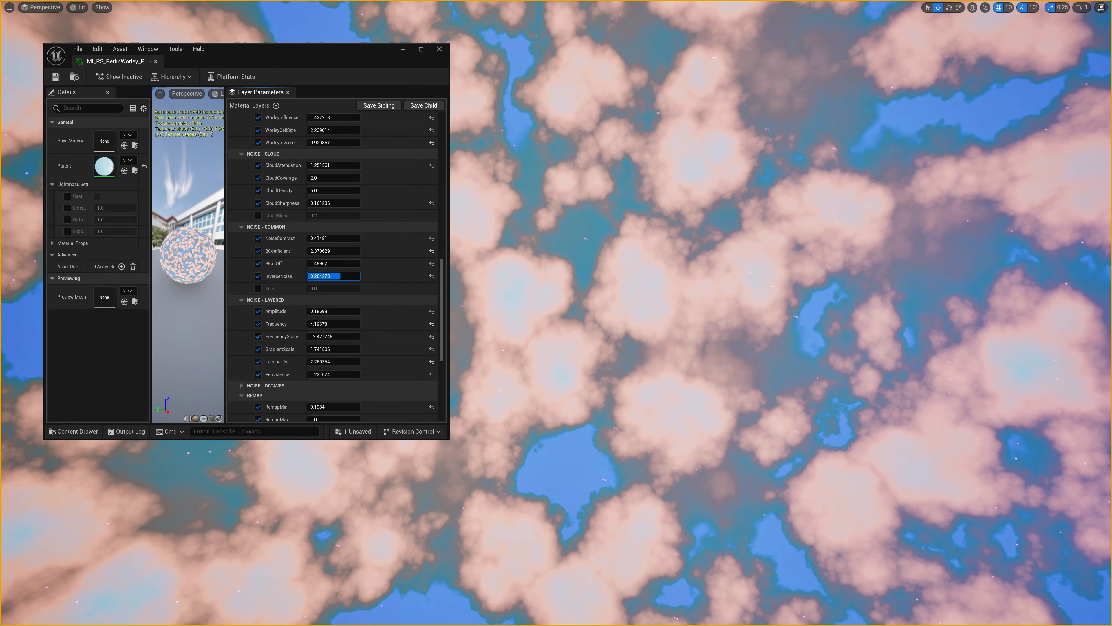
{"action": "left_click", "coordinate": [258, 289]}
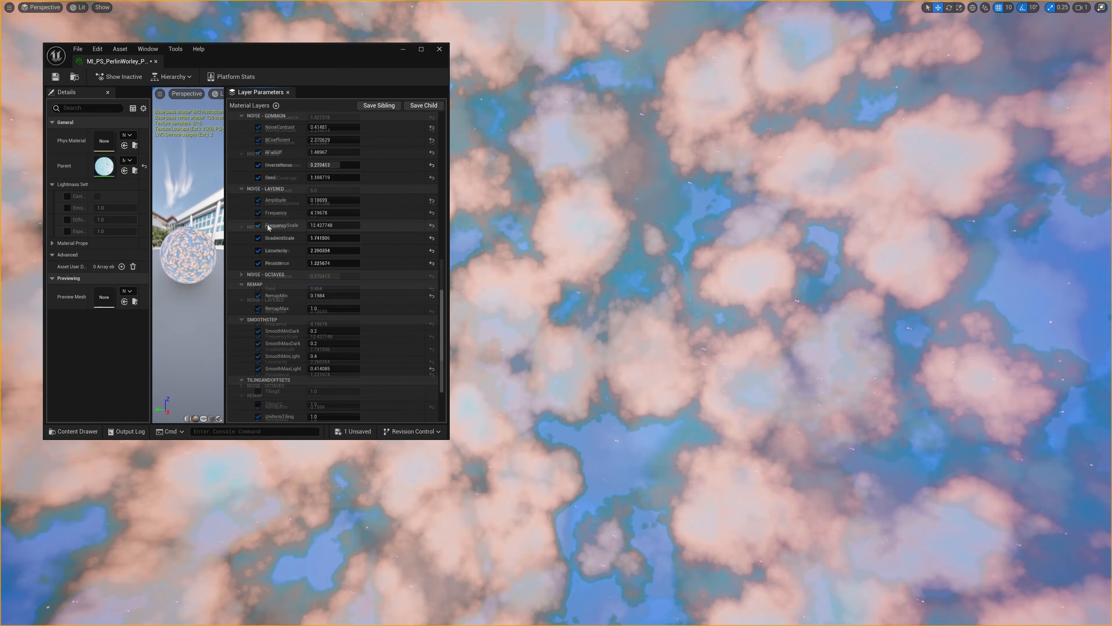
{"action": "scroll", "coordinate": [268, 226], "scroll_direction": "down", "scroll_amount": 5}
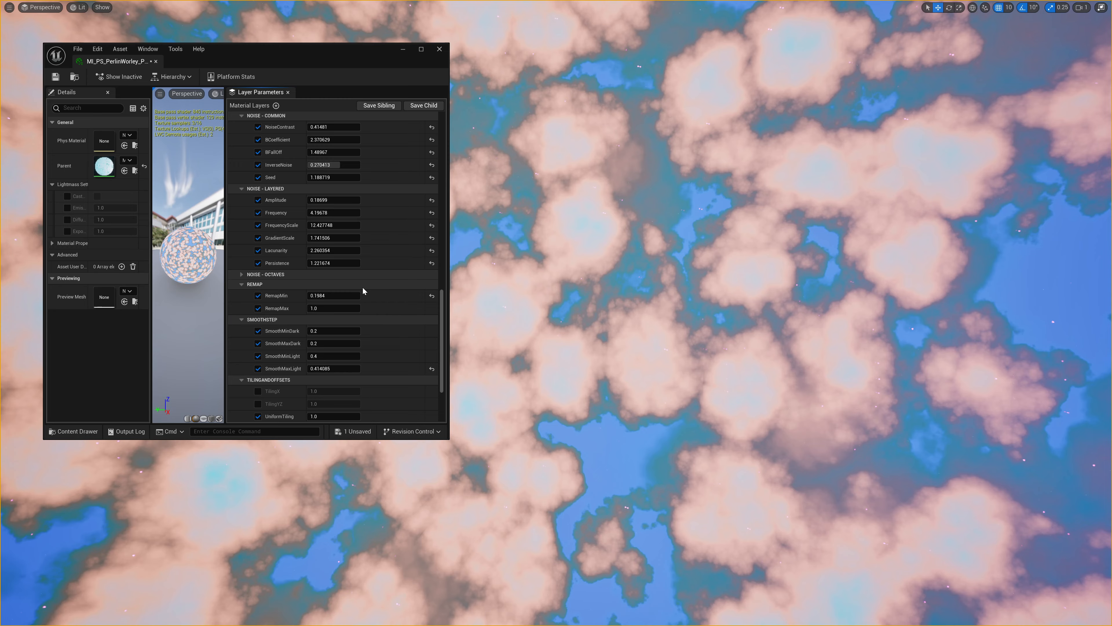
{"action": "left_click_drag", "start_coordinate": [333, 200], "coordinate": [319, 226]}
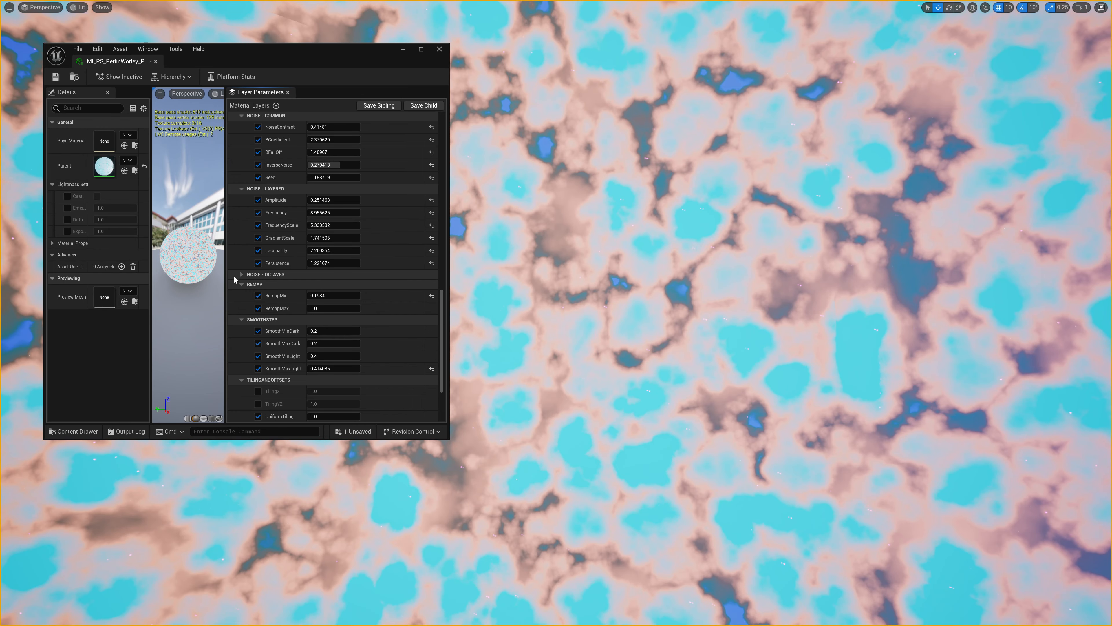
Try overriding the noise Octaves with 3 and 8, and disable the override again.
{"action": "left_click", "coordinate": [242, 274]}
{"action": "left_click", "coordinate": [258, 298]}
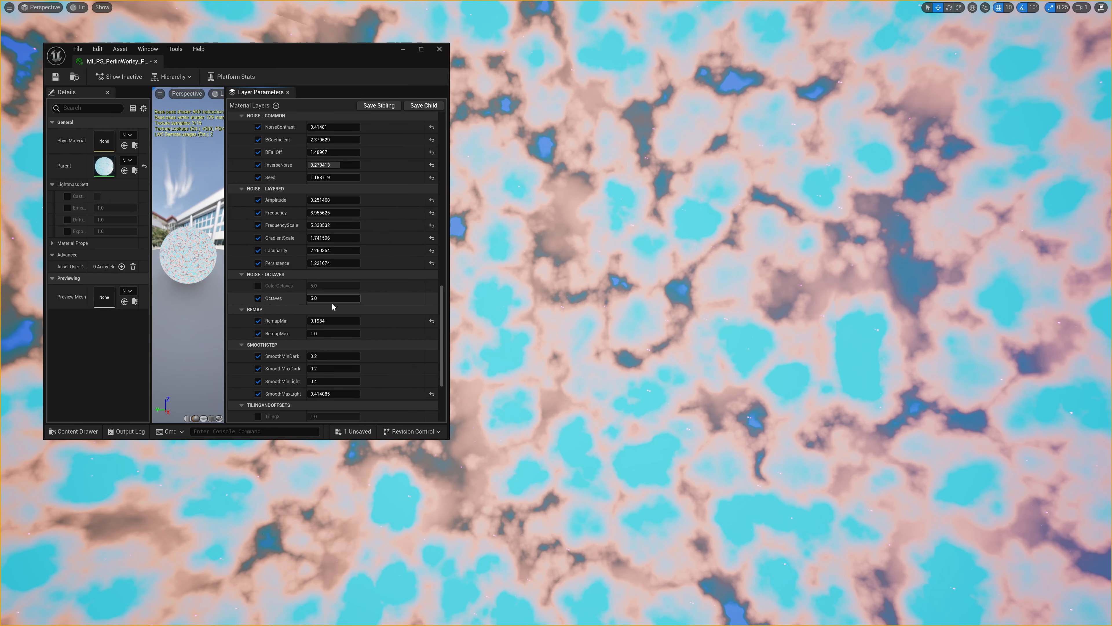
{"action": "left_click", "coordinate": [318, 296]}
{"action": "type", "text": "3"}
{"action": "key", "text": "Return"}
{"action": "type", "text": "4"}
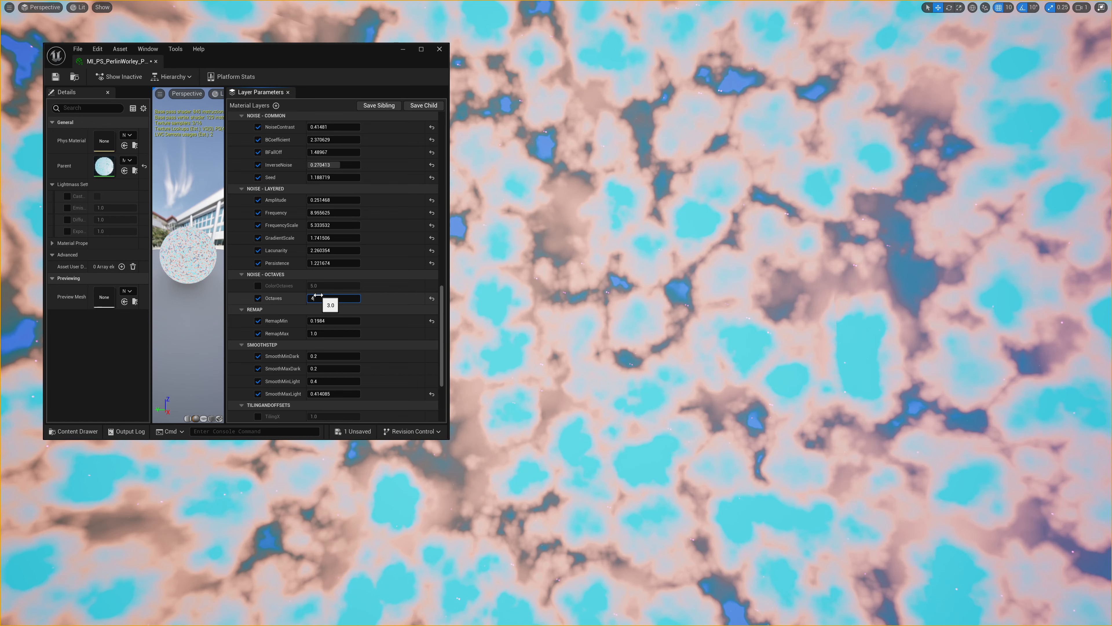
{"action": "key", "text": "Return"}
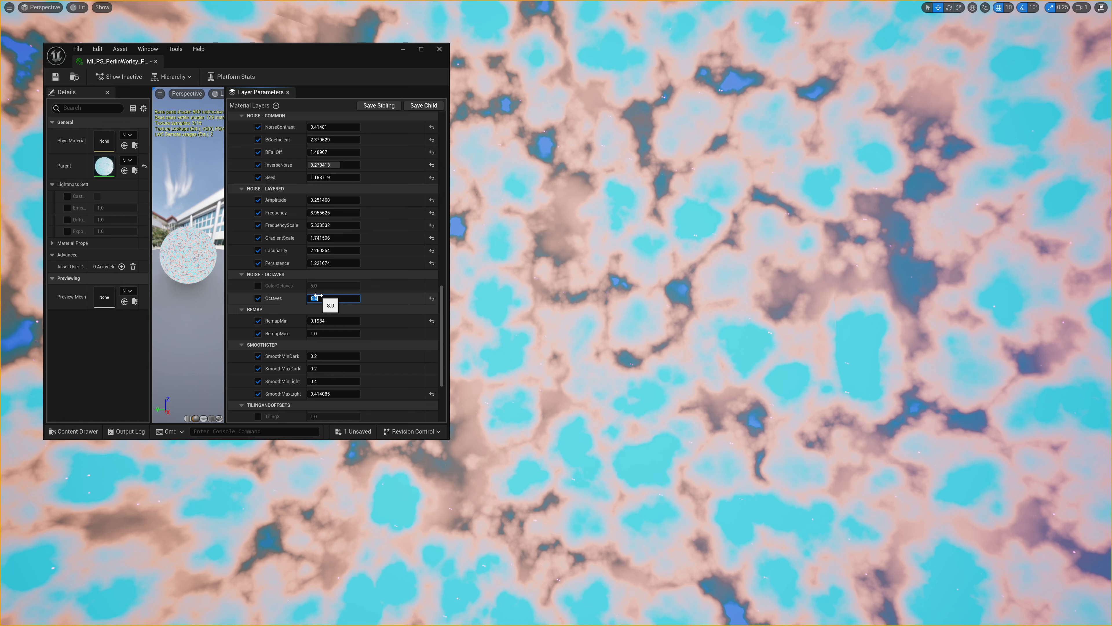
{"action": "type", "text": "4"}
{"action": "key", "text": "Return"}
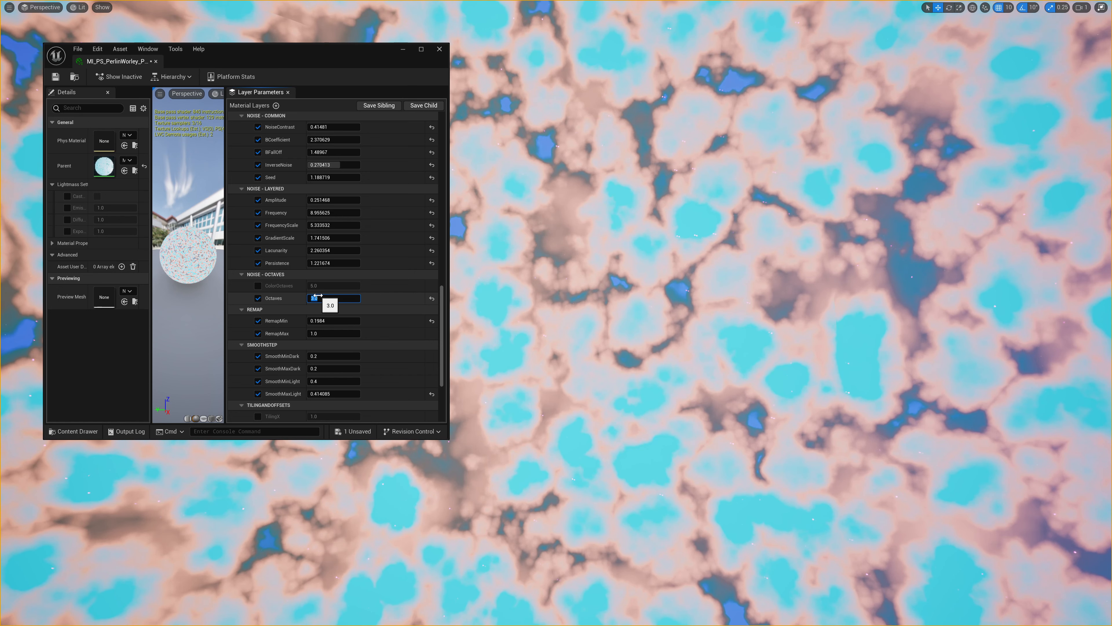
{"action": "left_click", "coordinate": [258, 298]}
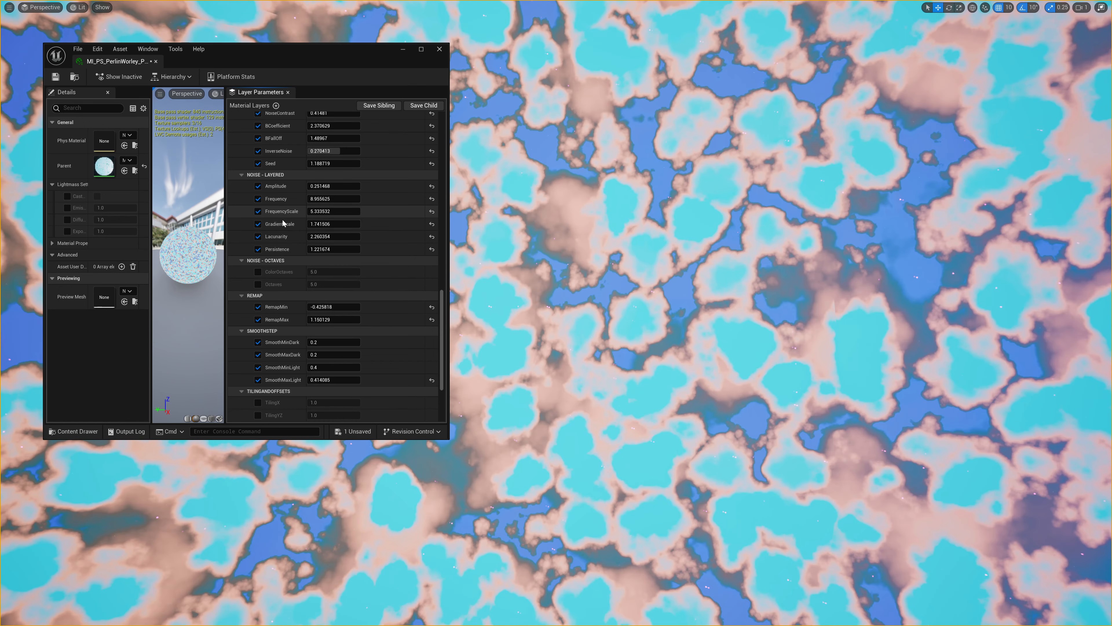
Set the layered noise GradientScale to 1.793959, Lacunarity to 2.175882 and Persistence to 1.259637.
{"action": "mouse_move", "coordinate": [319, 223]}
{"action": "left_mouse_down"}
{"action": "mouse_move", "coordinate": [339, 223]}
{"action": "mouse_move", "coordinate": [318, 223]}
{"action": "left_mouse_up"}
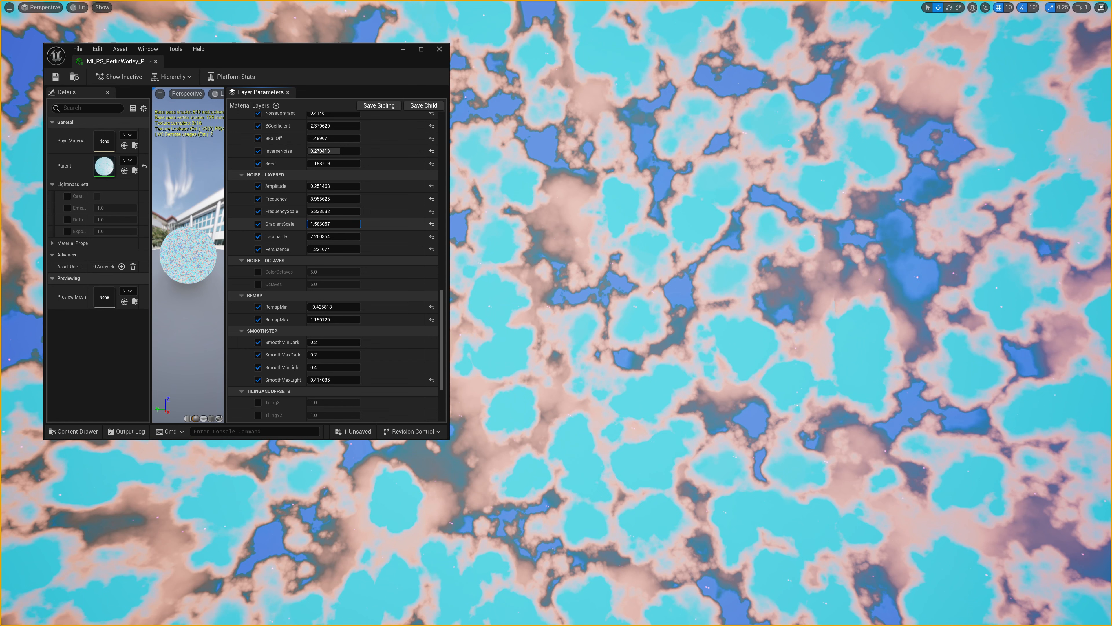
{"action": "mouse_move", "coordinate": [333, 224]}
{"action": "left_mouse_down"}
{"action": "mouse_move", "coordinate": [356, 224]}
{"action": "mouse_move", "coordinate": [340, 224]}
{"action": "left_mouse_up"}
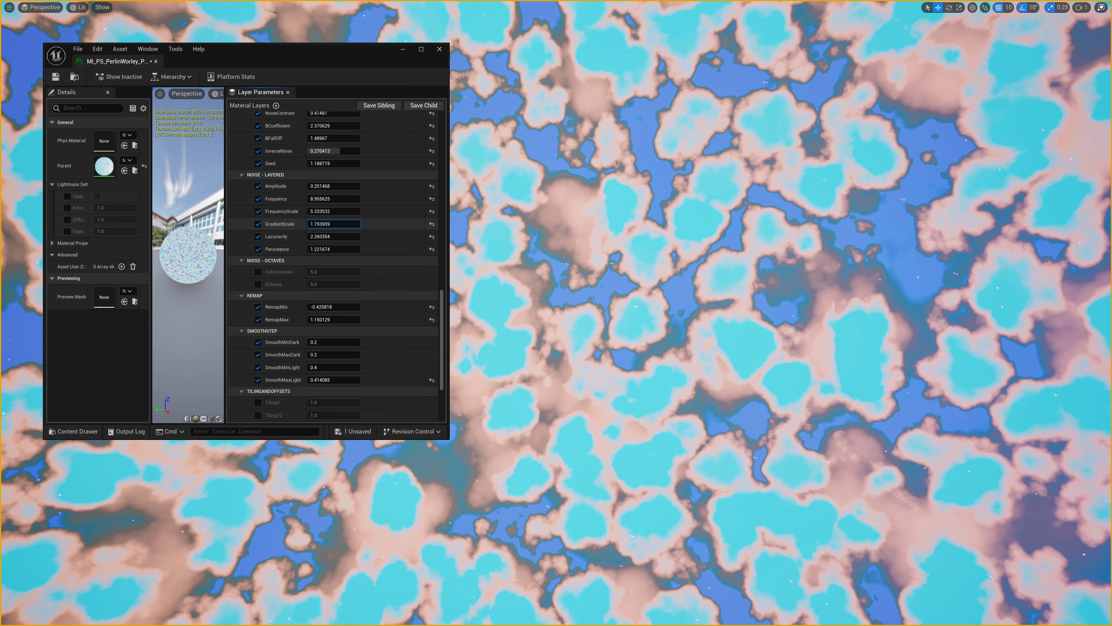
{"action": "left_click_drag", "start_coordinate": [322, 238], "coordinate": [331, 237]}
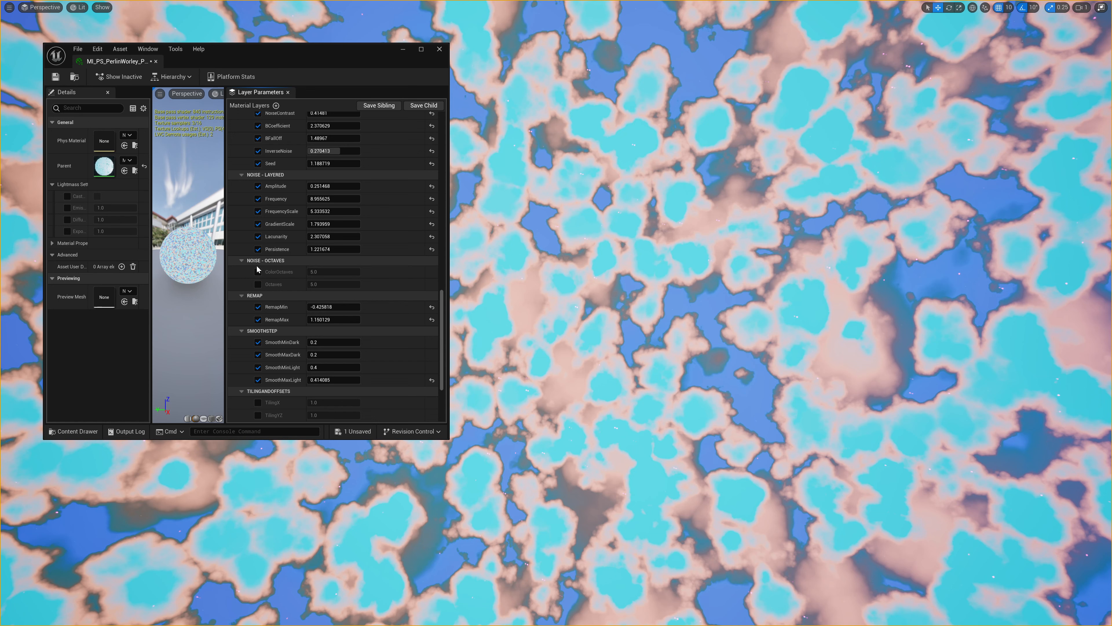
{"action": "left_click", "coordinate": [319, 249]}
{"action": "type", "text": "1.316123"}
{"action": "key", "text": "Return"}
{"action": "left_click_drag", "start_coordinate": [334, 248], "coordinate": [307, 236]}
{"action": "left_click_drag", "start_coordinate": [324, 248], "coordinate": [282, 251]}
Try a lime green MidColor on the Background layer.
{"action": "scroll", "coordinate": [314, 251], "scroll_direction": "down", "scroll_amount": 3}
{"action": "scroll", "coordinate": [269, 212], "scroll_direction": "up", "scroll_amount": 10}
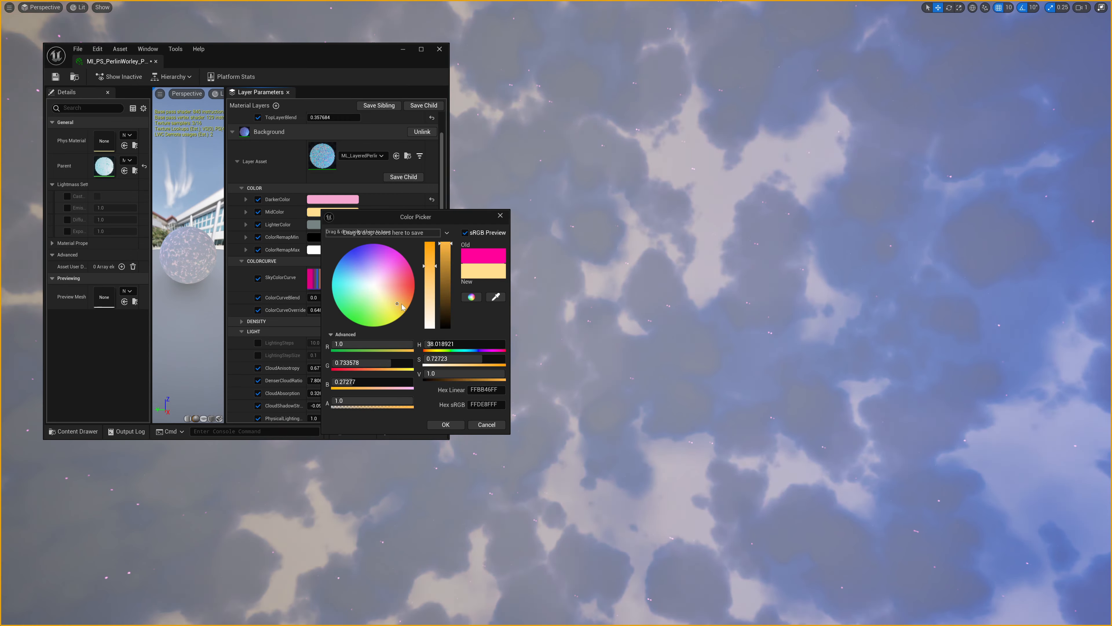
{"action": "left_click_drag", "start_coordinate": [402, 303], "coordinate": [340, 285]}
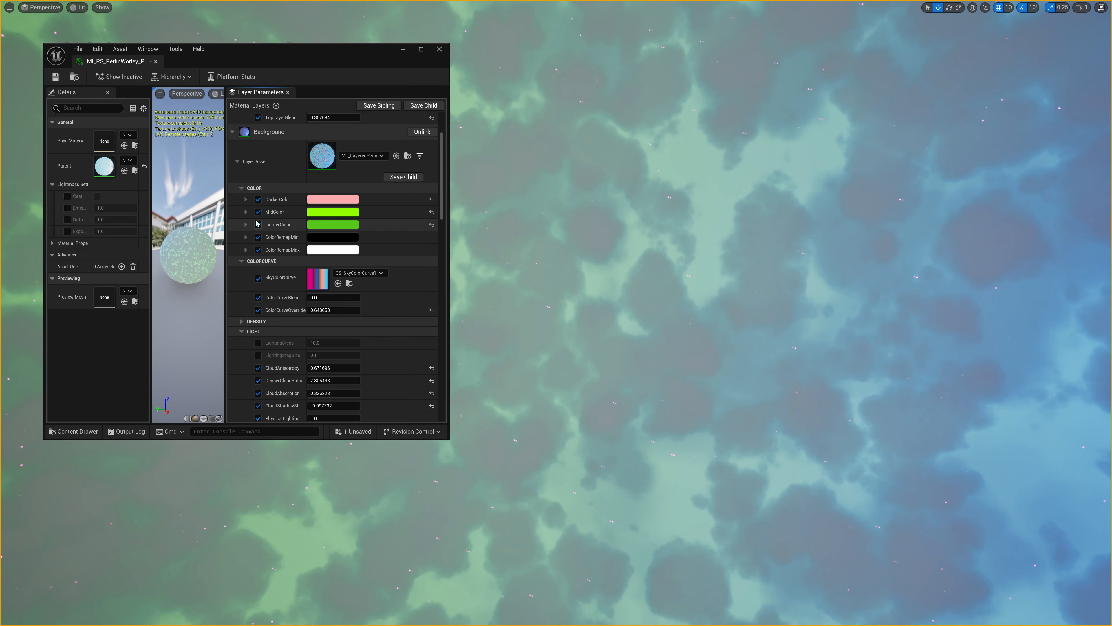
Expand the Background layer's ColorRemapMin and try a dark grey-green, hex sRGB 3B544E, for it.
{"action": "left_click", "coordinate": [246, 237]}
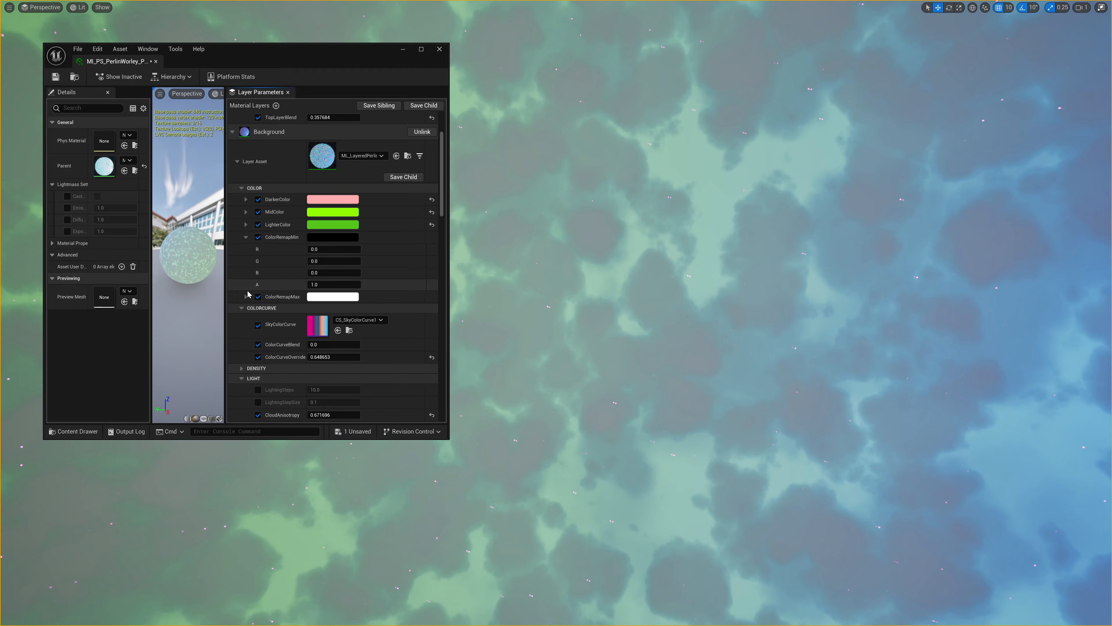
{"action": "left_click", "coordinate": [333, 237]}
{"action": "left_click_drag", "start_coordinate": [361, 294], "coordinate": [414, 325]}
{"action": "left_click_drag", "start_coordinate": [446, 271], "coordinate": [445, 346]}
{"action": "left_click", "coordinate": [384, 296]}
{"action": "left_click_drag", "start_coordinate": [384, 298], "coordinate": [353, 319]}
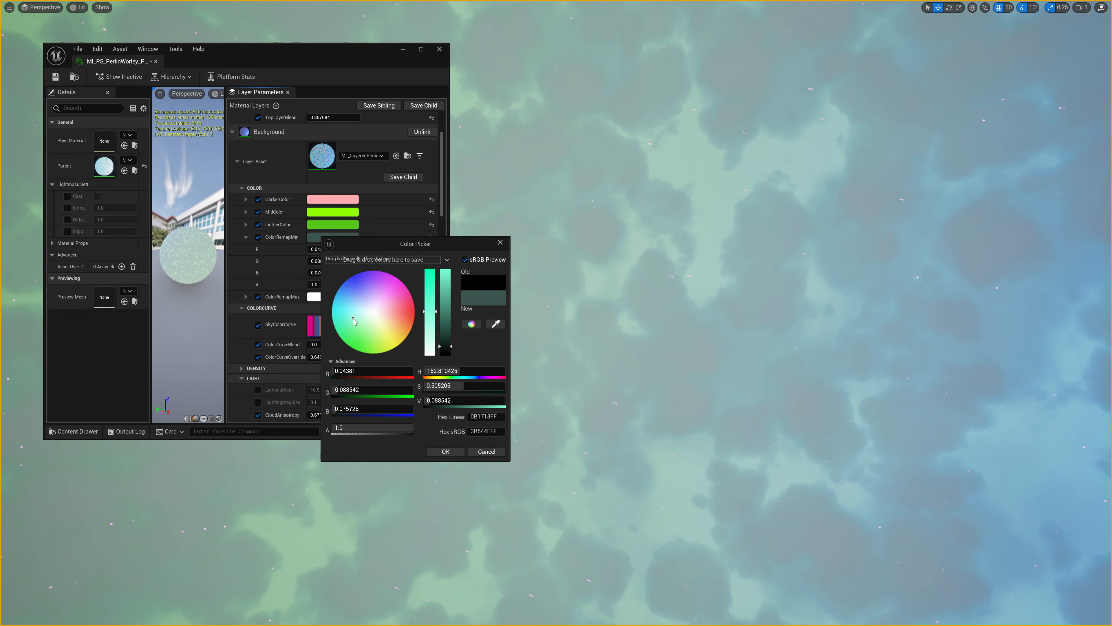
{"action": "left_click", "coordinate": [433, 451]}
Set the Background layer's ColorRemapMax to a pale peach.
{"action": "left_click", "coordinate": [322, 300]}
{"action": "left_click_drag", "start_coordinate": [372, 368], "coordinate": [409, 359]}
{"action": "key", "text": "Escape"}
Set SmoothMinDark to -0.178666, SmoothMaxDark to 1.123718, SmoothMinLight to 0.789036 and SmoothMaxLight to 1.468625.
{"action": "scroll", "coordinate": [411, 237], "scroll_direction": "down", "scroll_amount": 5}
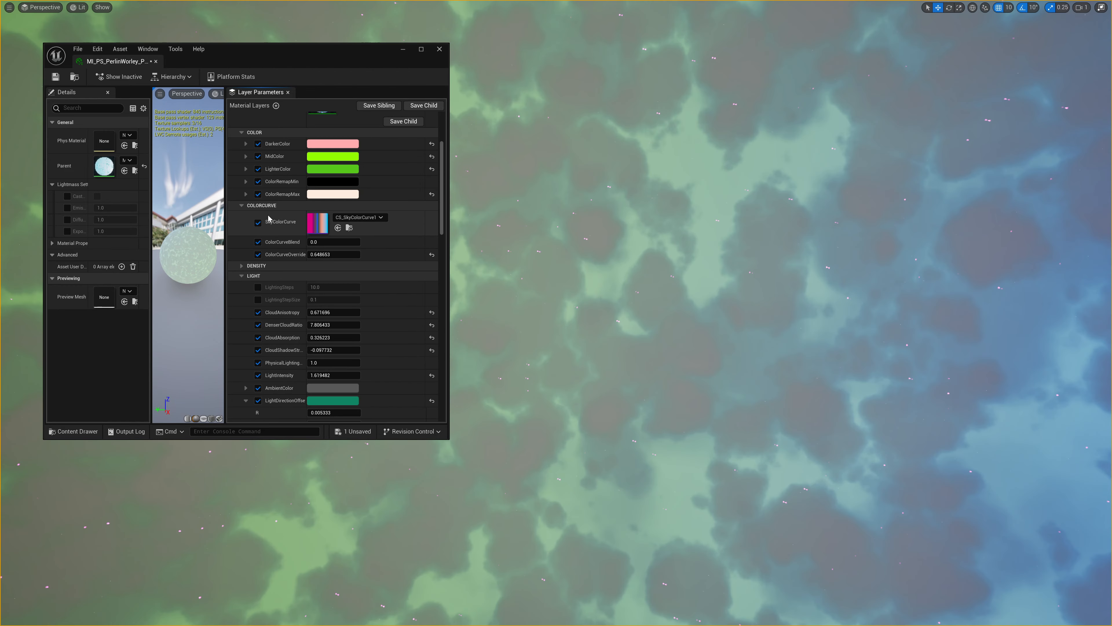
{"action": "scroll", "coordinate": [277, 261], "scroll_direction": "down", "scroll_amount": 10}
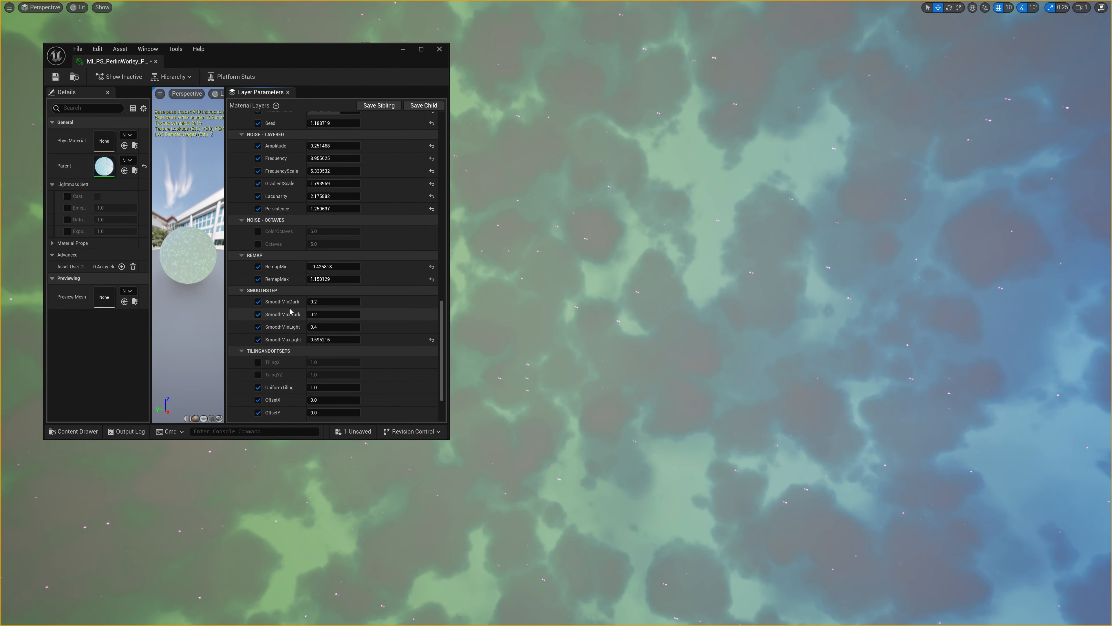
{"action": "mouse_move", "coordinate": [326, 302]}
{"action": "left_mouse_down"}
{"action": "mouse_move", "coordinate": [308, 302]}
{"action": "mouse_move", "coordinate": [350, 314]}
{"action": "mouse_move", "coordinate": [345, 302]}
{"action": "left_mouse_up"}
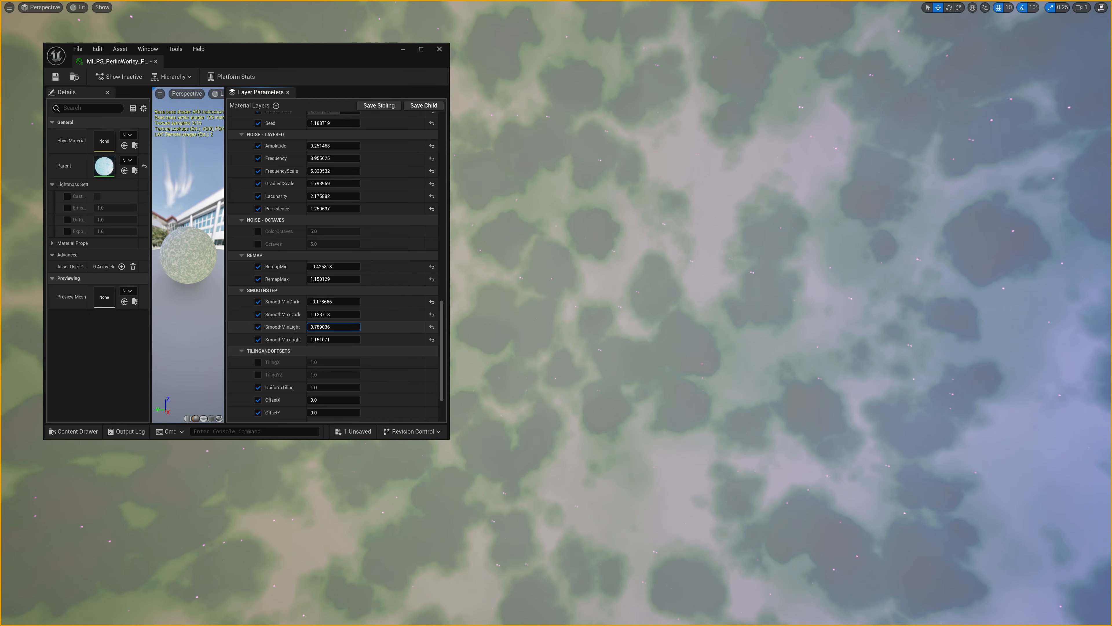
{"action": "left_click_drag", "start_coordinate": [320, 339], "coordinate": [350, 340]}
Recolour the Background layer with a yellow DarkerColor, purple MidColor, blue LighterColor and very dark green ColorRemapMin.
{"action": "scroll", "coordinate": [288, 338], "scroll_direction": "up", "scroll_amount": 8}
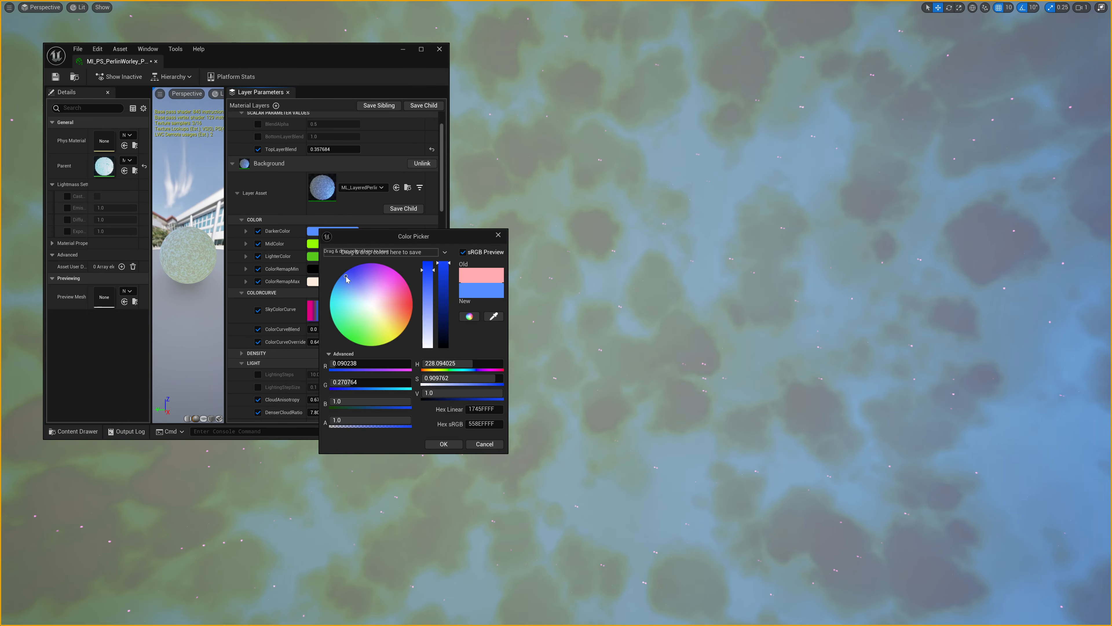
{"action": "left_click_drag", "start_coordinate": [347, 279], "coordinate": [352, 322]}
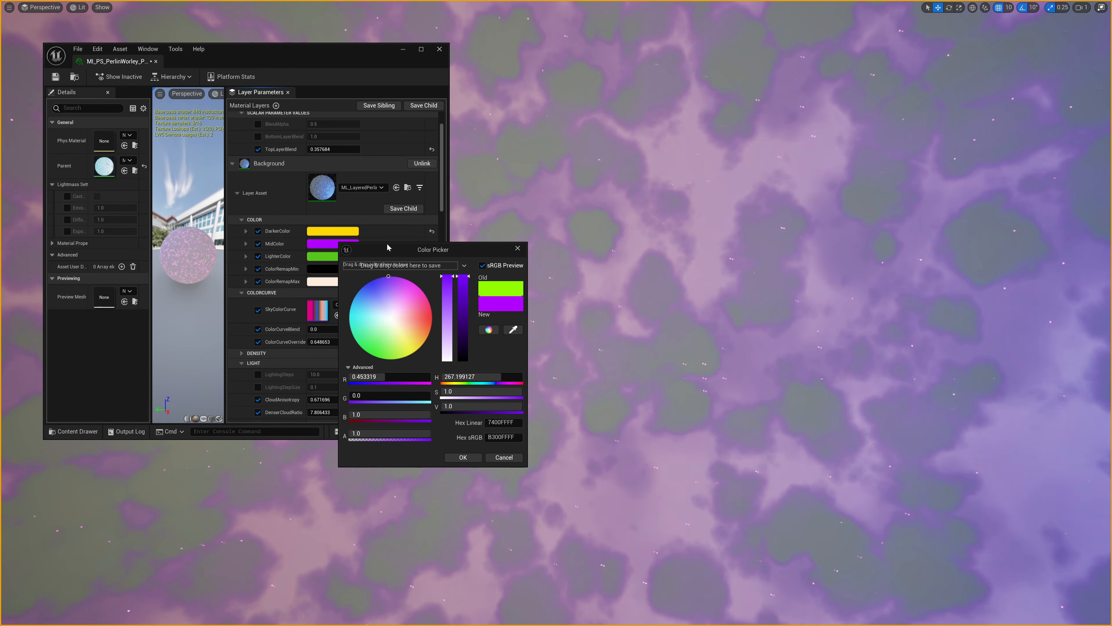
{"action": "left_click", "coordinate": [334, 256]}
{"action": "left_click_drag", "start_coordinate": [401, 332], "coordinate": [377, 369]}
{"action": "left_click_drag", "start_coordinate": [458, 364], "coordinate": [404, 392]}
{"action": "left_click", "coordinate": [457, 468]}
{"action": "left_click", "coordinate": [324, 268]}
{"action": "left_click", "coordinate": [458, 469]}
Open the CS_SkyColorCurve1 curve in a separate window beside the material and shift the colour stops in its gradient slightly.
{"action": "scroll", "coordinate": [316, 270], "scroll_direction": "down", "scroll_amount": 2}
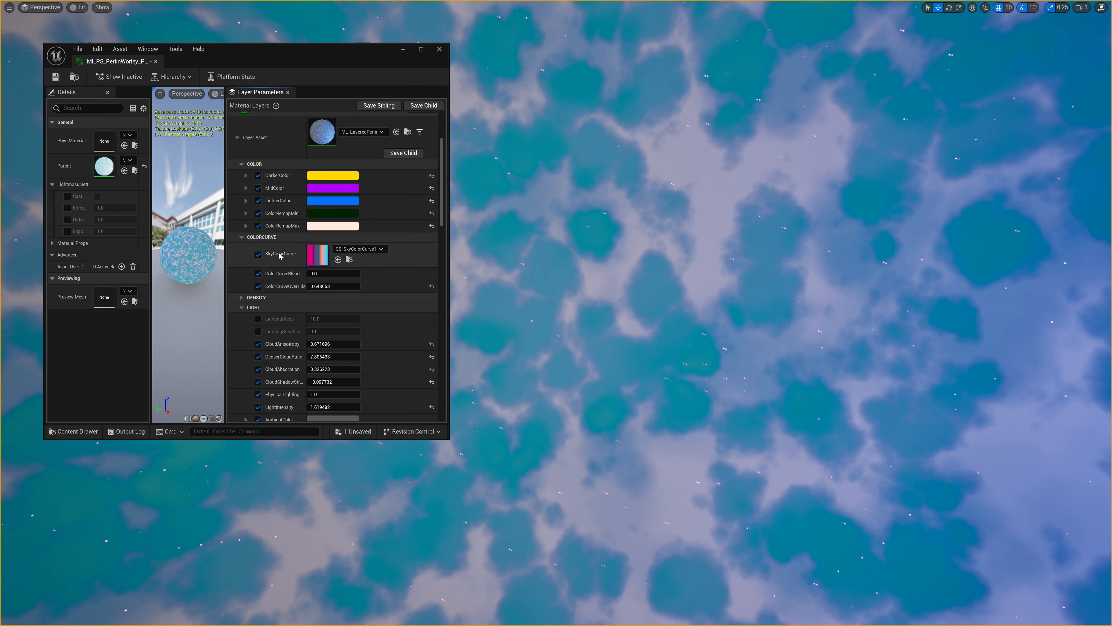
{"action": "double_click", "coordinate": [320, 263]}
{"action": "left_click_drag", "start_coordinate": [225, 63], "coordinate": [749, 106]}
{"action": "left_click_drag", "start_coordinate": [862, 134], "coordinate": [857, 135]}
{"action": "left_click_drag", "start_coordinate": [880, 135], "coordinate": [878, 135]}
Set ColorCurveBlend to 0.333333 and ColorCurveOverride to 0.237333, and dock the curve editor with the material editor.
{"action": "mouse_move", "coordinate": [320, 286]}
{"action": "left_mouse_down"}
{"action": "mouse_move", "coordinate": [358, 286]}
{"action": "mouse_move", "coordinate": [313, 286]}
{"action": "mouse_move", "coordinate": [346, 273]}
{"action": "mouse_move", "coordinate": [325, 273]}
{"action": "left_mouse_up"}
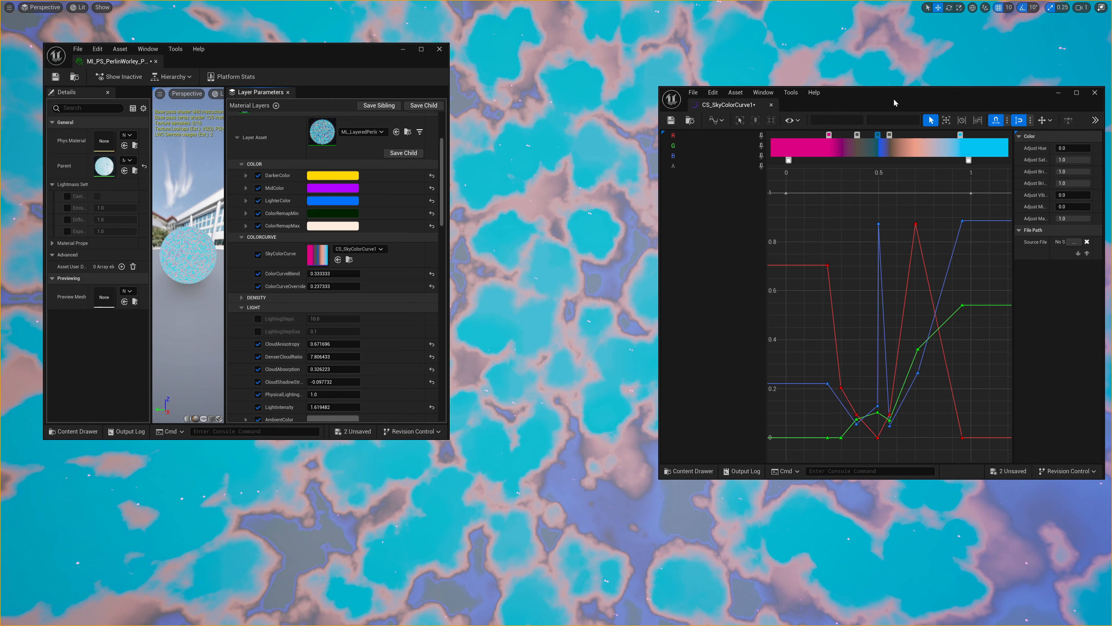
{"action": "left_click_drag", "start_coordinate": [893, 99], "coordinate": [237, 190]}
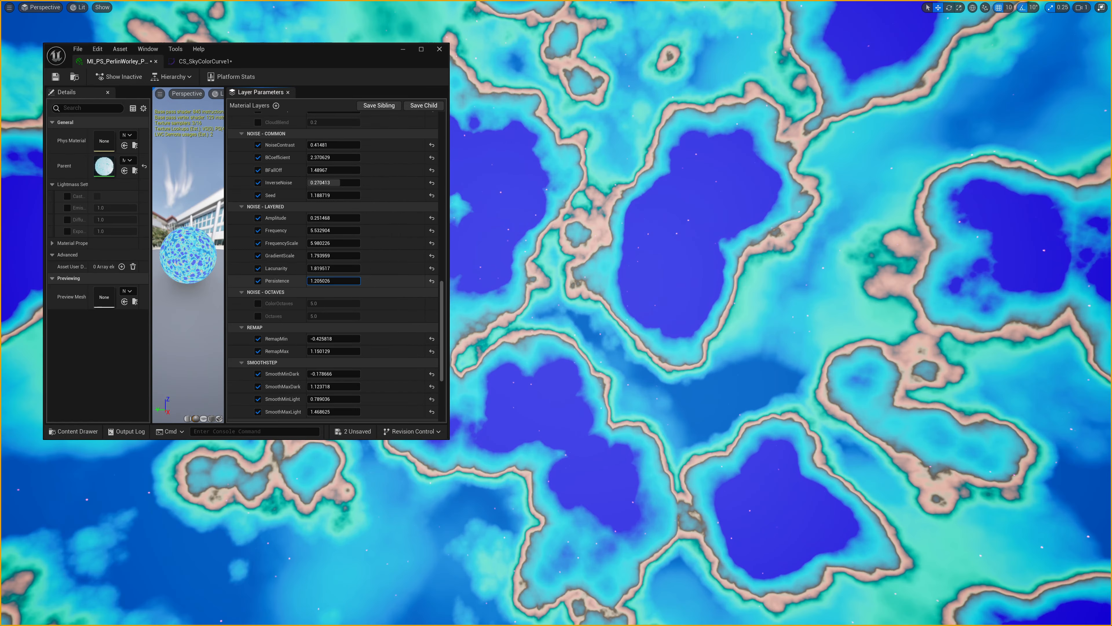
Recolour the teal stop of CS_SkyColorCurve1 to blue, hex sRGB 005ECD, and move another stop to about 0.76.
{"action": "left_click", "coordinate": [206, 61]}
{"action": "left_click_drag", "start_coordinate": [324, 92], "coordinate": [330, 92]}
{"action": "double_click", "coordinate": [330, 92]}
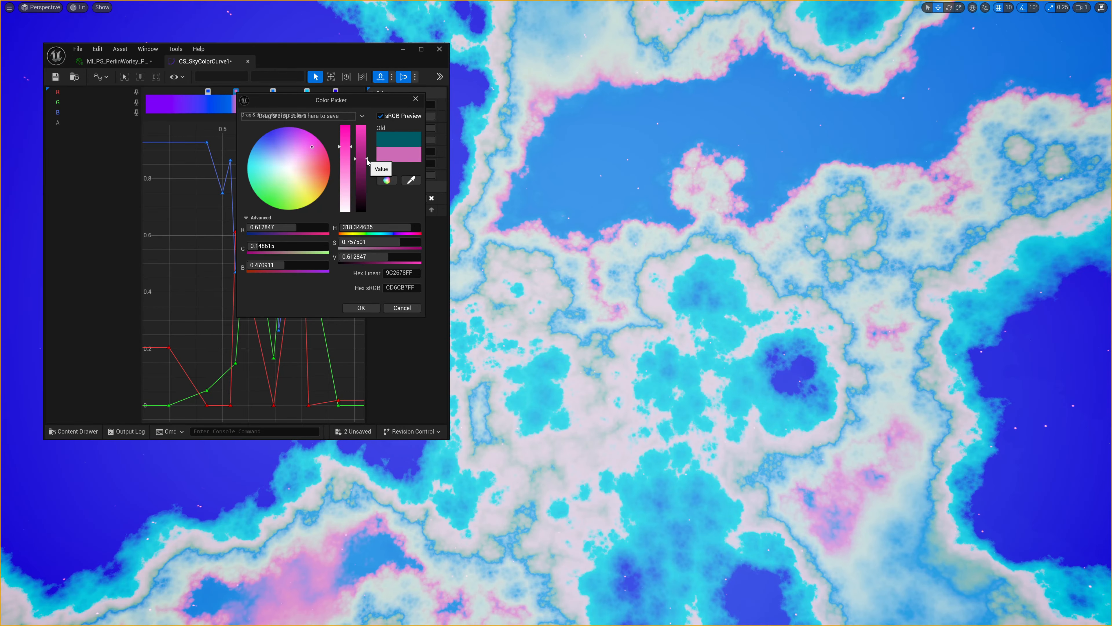
{"action": "left_click_drag", "start_coordinate": [311, 168], "coordinate": [246, 134]}
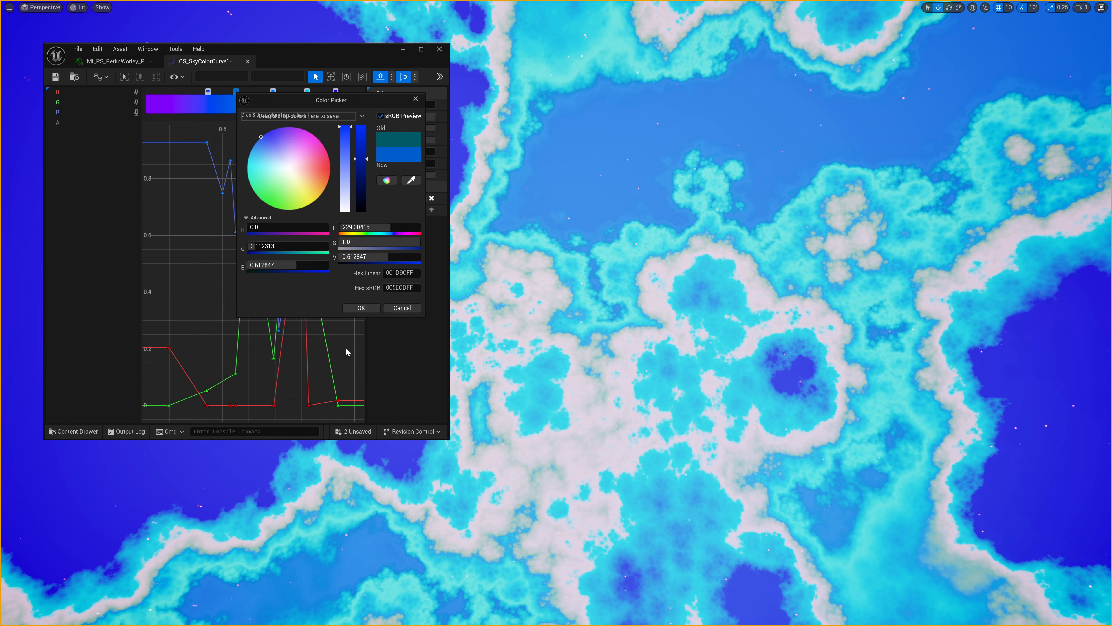
{"action": "left_click", "coordinate": [358, 307]}
{"action": "mouse_move", "coordinate": [273, 91]}
{"action": "left_mouse_down"}
{"action": "mouse_move", "coordinate": [284, 95]}
{"action": "mouse_move", "coordinate": [257, 95]}
{"action": "mouse_move", "coordinate": [291, 93]}
{"action": "left_mouse_up"}
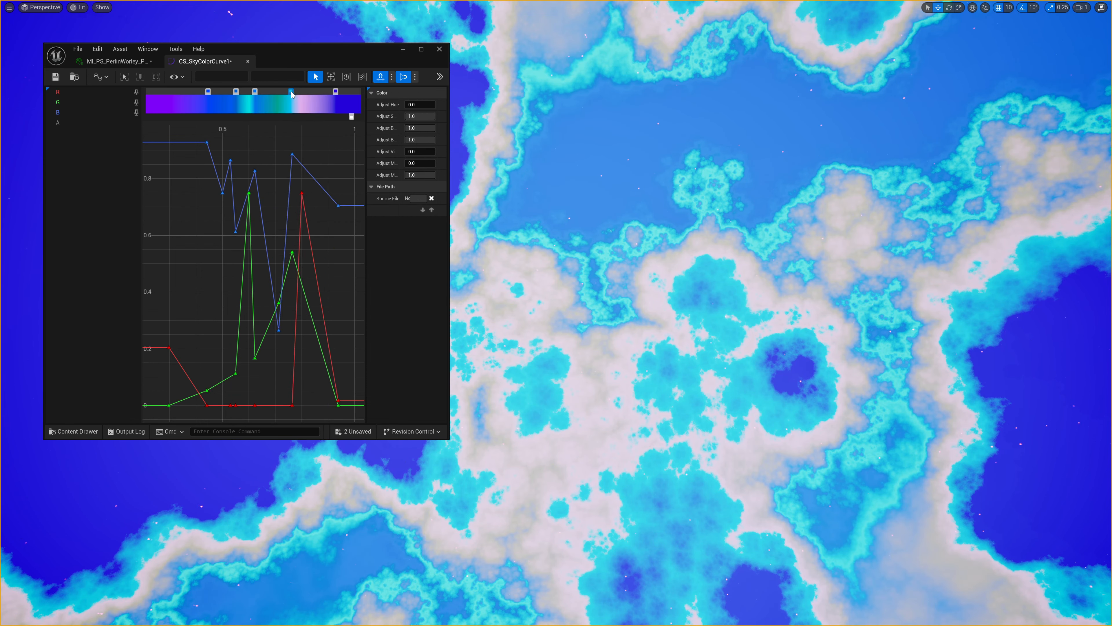
Lower the RemapMax of the Perlin-Worley material and raise its layered noise Amplitude further.
{"action": "left_click", "coordinate": [116, 61]}
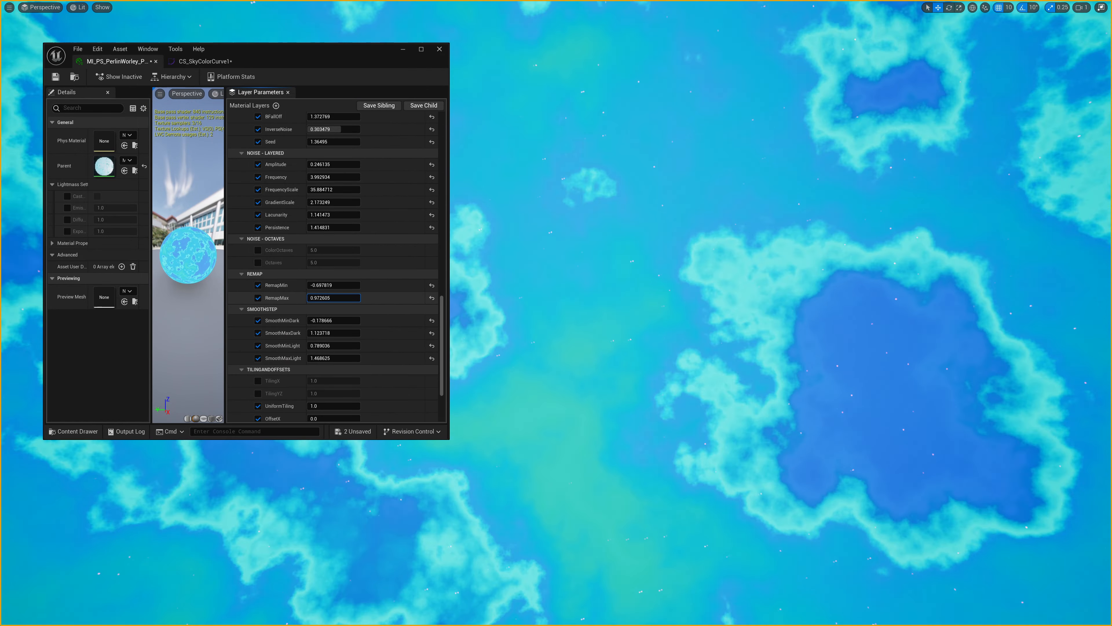
{"action": "left_click_drag", "start_coordinate": [333, 297], "coordinate": [309, 298]}
{"action": "scroll", "coordinate": [323, 318], "scroll_direction": "up", "scroll_amount": 8}
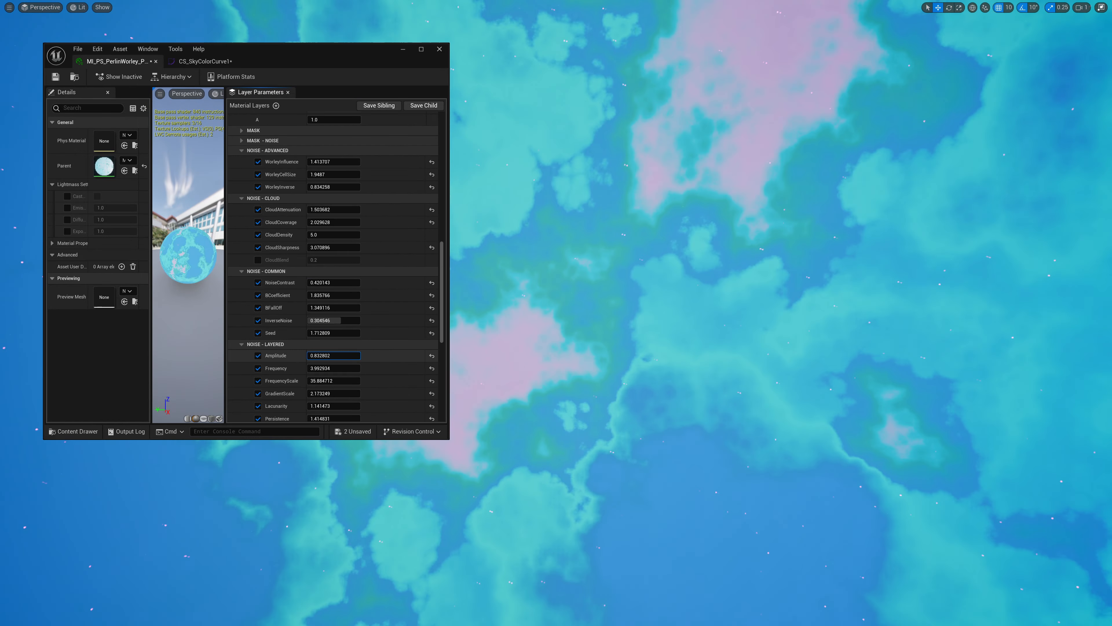
{"action": "left_click_drag", "start_coordinate": [328, 355], "coordinate": [346, 355]}
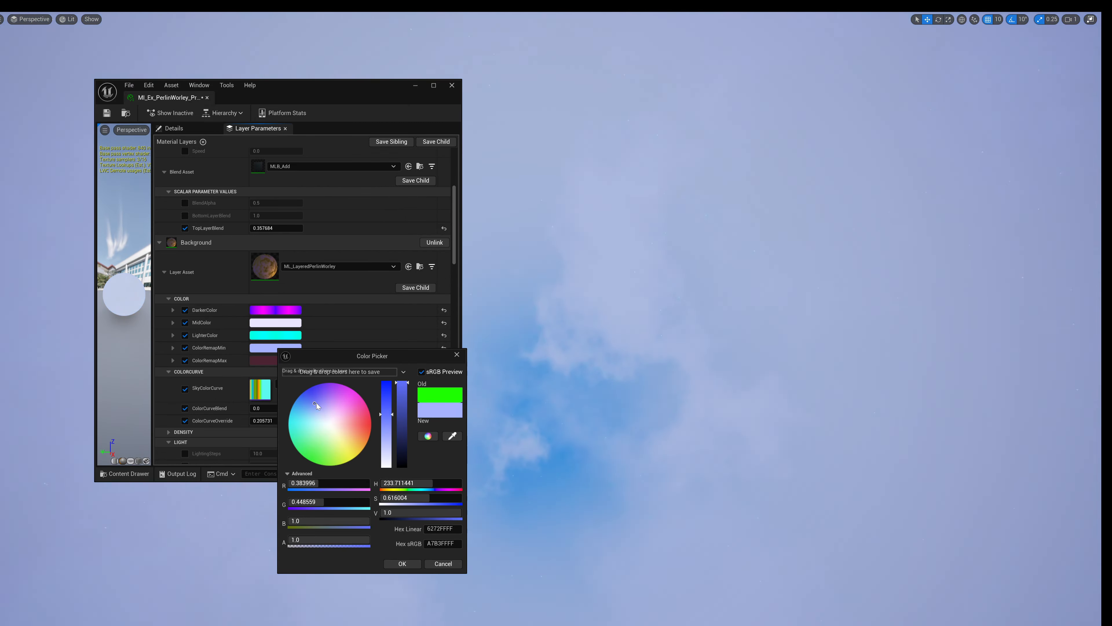
Set CloudAbsorption to 0.176871 and CloudShadowStrength to 2.25694, and recolour ColorRemapMin to turquoise, hex sRGB 00E5AF.
{"action": "left_click_drag", "start_coordinate": [316, 403], "coordinate": [317, 386]}
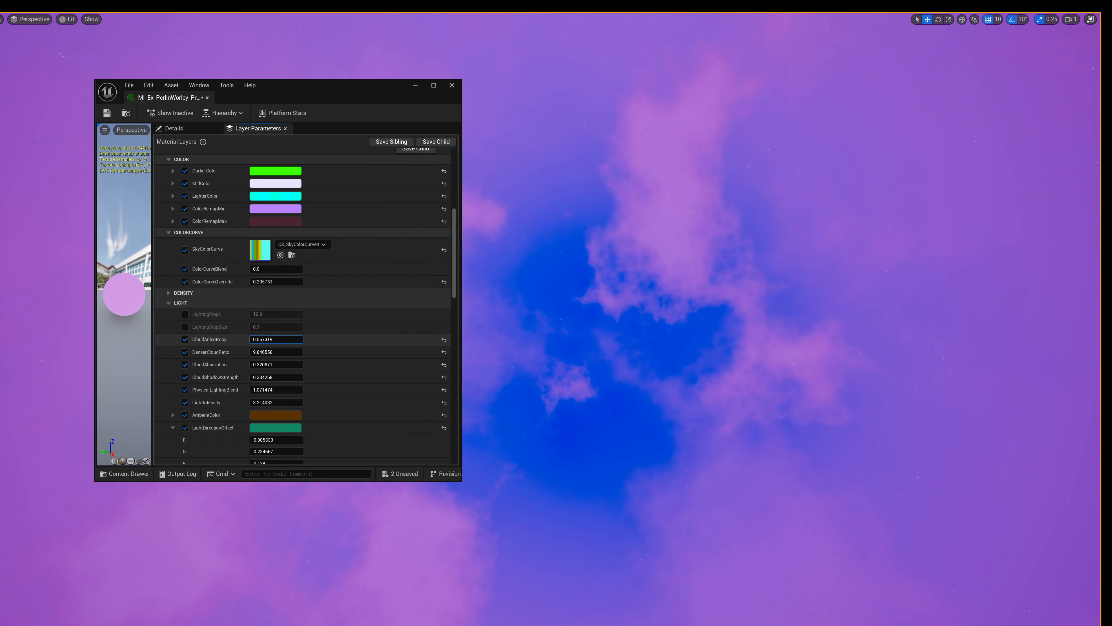
{"action": "left_click_drag", "start_coordinate": [276, 365], "coordinate": [302, 377]}
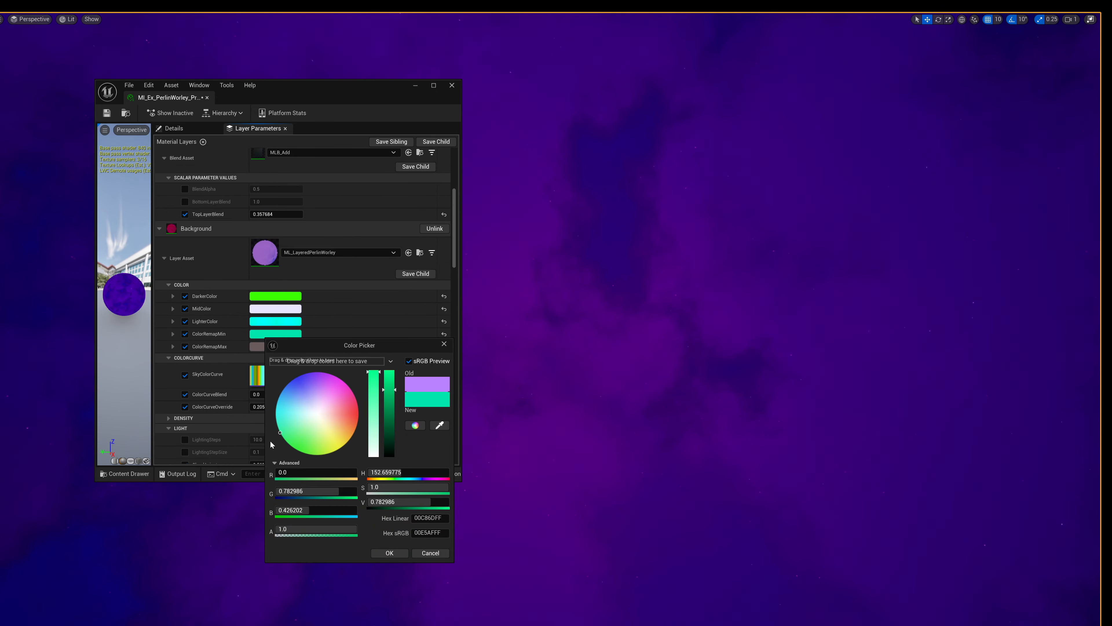
{"action": "mouse_move", "coordinate": [270, 440]}
{"action": "left_mouse_down"}
{"action": "mouse_move", "coordinate": [335, 449]}
{"action": "mouse_move", "coordinate": [294, 449]}
{"action": "mouse_move", "coordinate": [280, 433]}
{"action": "left_mouse_up"}
{"action": "left_click", "coordinate": [390, 552]}
Set ColorCurveBlend to 0.138667 and try CS_SkyColorCurve2 and CS_SkyColorCurve1 as the sky color curve.
{"action": "left_click_drag", "start_coordinate": [258, 393], "coordinate": [286, 394]}
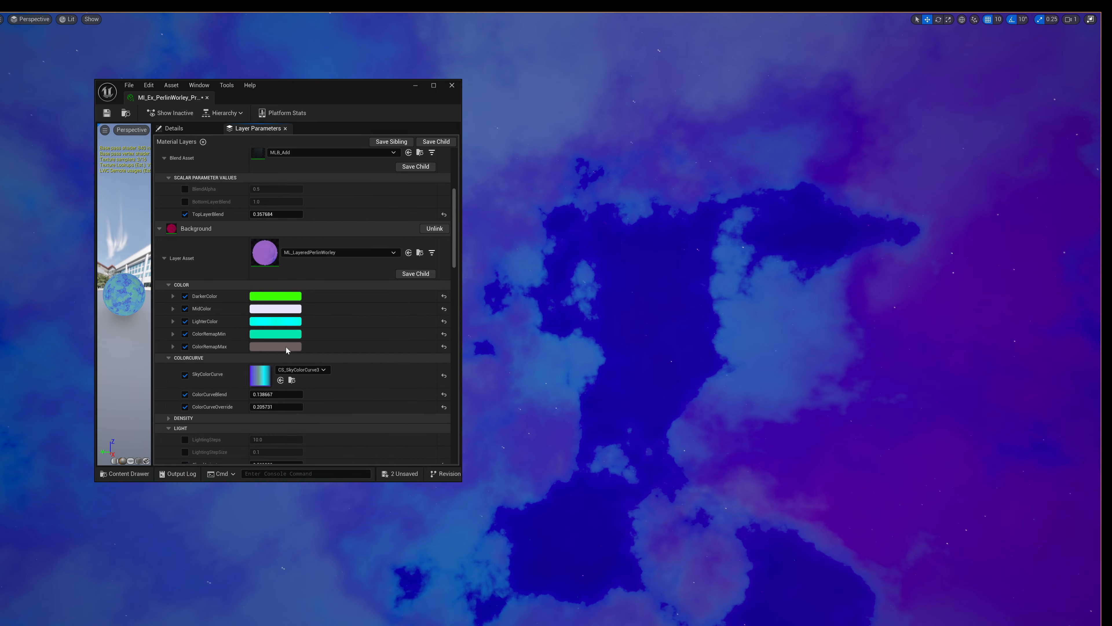
{"action": "left_click", "coordinate": [302, 369]}
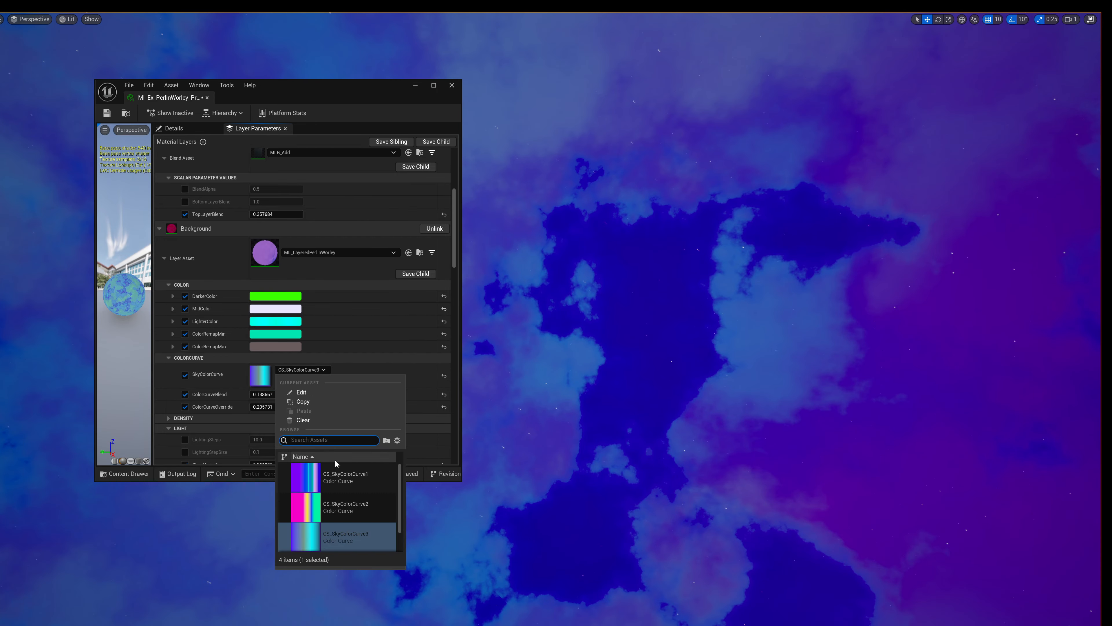
{"action": "left_click", "coordinate": [337, 508]}
{"action": "right_click_drag", "start_coordinate": [570, 350], "coordinate": [499, 188]}
{"action": "left_click", "coordinate": [302, 370]}
{"action": "left_click", "coordinate": [337, 477]}
Raise ColorCurveBlend to 0.938568 and try CS_SkyColorCurve2 and CS_SkyColorCurve3 as the sky color curve.
{"action": "left_click_drag", "start_coordinate": [263, 394], "coordinate": [300, 394]}
{"action": "scroll", "coordinate": [298, 386], "scroll_direction": "down", "scroll_amount": 2}
{"action": "left_click", "coordinate": [302, 314]}
{"action": "left_click", "coordinate": [337, 448]}
{"action": "left_click", "coordinate": [320, 316]}
{"action": "left_click", "coordinate": [338, 481]}
Select CS_SkyColorCurve4 as the sky color curve and lower ColorCurveBlend to about -0.064.
{"action": "left_click", "coordinate": [307, 313]}
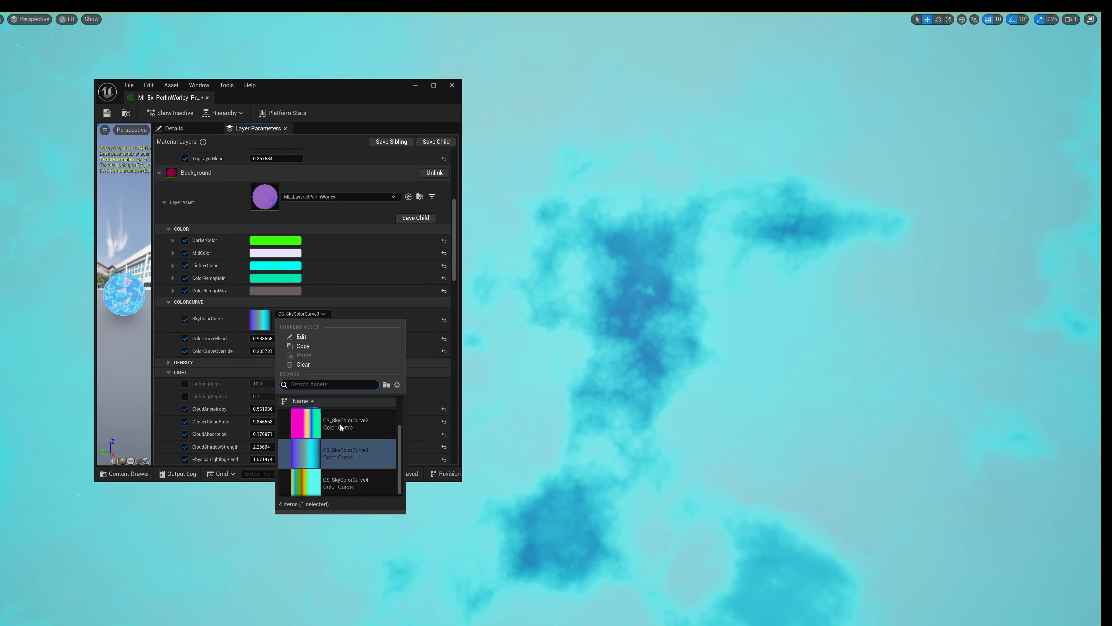
{"action": "left_click", "coordinate": [333, 481]}
{"action": "left_click_drag", "start_coordinate": [294, 338], "coordinate": [256, 338]}
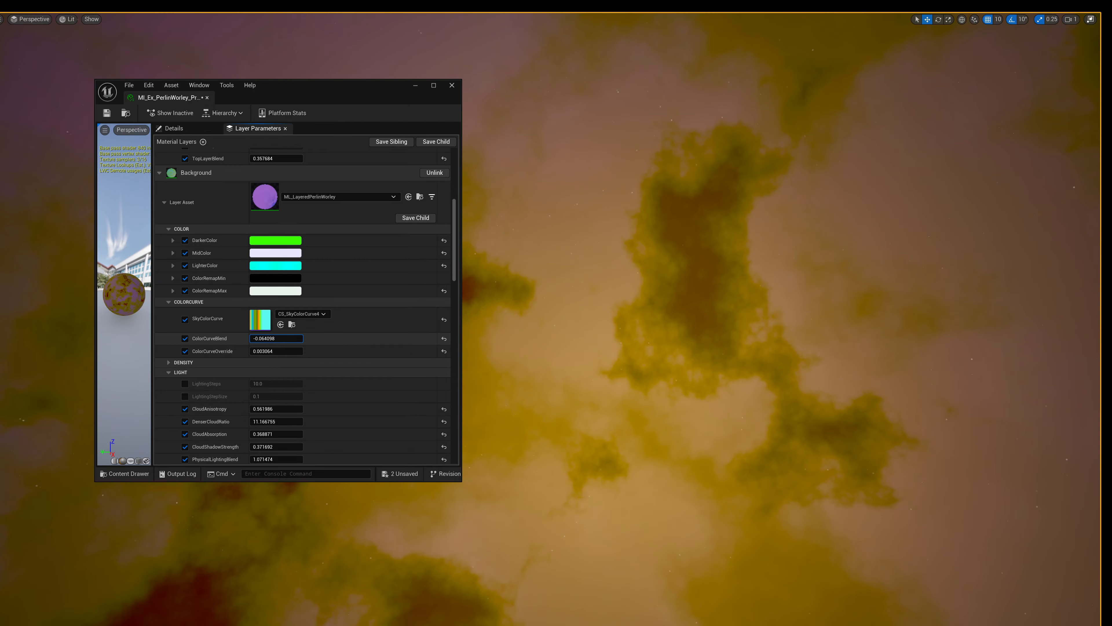
{"action": "mouse_move", "coordinate": [275, 338]}
{"action": "left_mouse_down"}
{"action": "mouse_move", "coordinate": [263, 339]}
{"action": "mouse_move", "coordinate": [276, 338]}
{"action": "left_mouse_up"}
Set the layered noise Persistence to 1.754038 and adjust its Lacunarity.
{"action": "scroll", "coordinate": [240, 392], "scroll_direction": "down", "scroll_amount": 5}
{"action": "left_click", "coordinate": [262, 360]}
{"action": "left_click", "coordinate": [303, 422]}
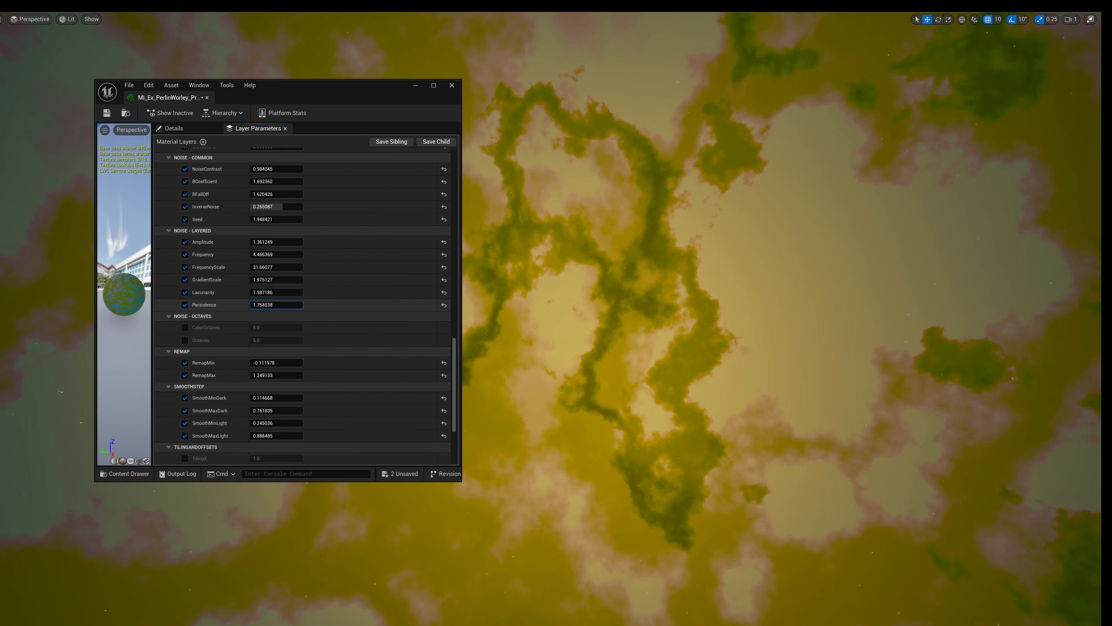
{"action": "mouse_move", "coordinate": [263, 292]}
{"action": "left_mouse_down"}
{"action": "mouse_move", "coordinate": [241, 292]}
{"action": "mouse_move", "coordinate": [283, 281]}
{"action": "left_mouse_up"}
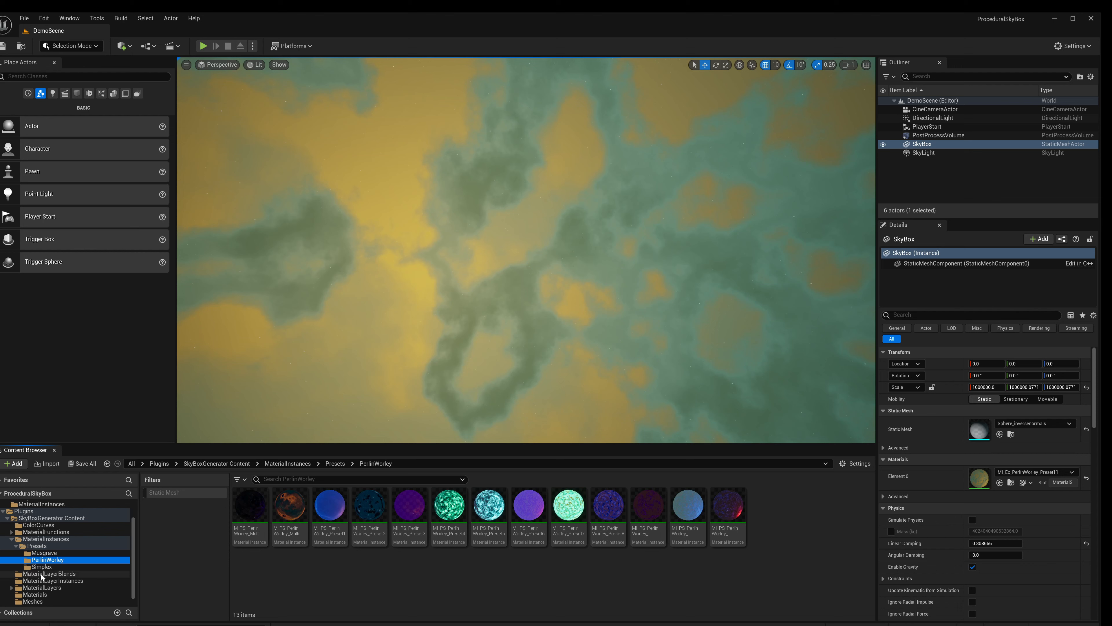
Try MI_PS_Muskgrave_Preset2 from the Musgrave presets as the SkyBox material, and finally assign MI_PS_Muskgrave_Preset1.
{"action": "left_click", "coordinate": [44, 553]}
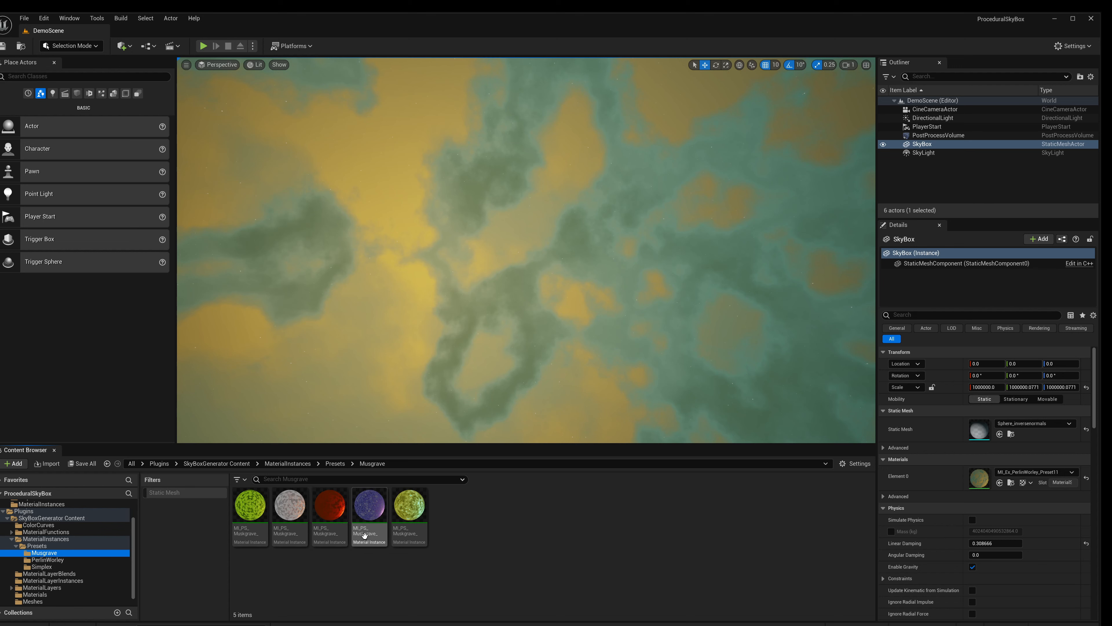
{"action": "left_click", "coordinate": [329, 510]}
{"action": "left_click", "coordinate": [1000, 482]}
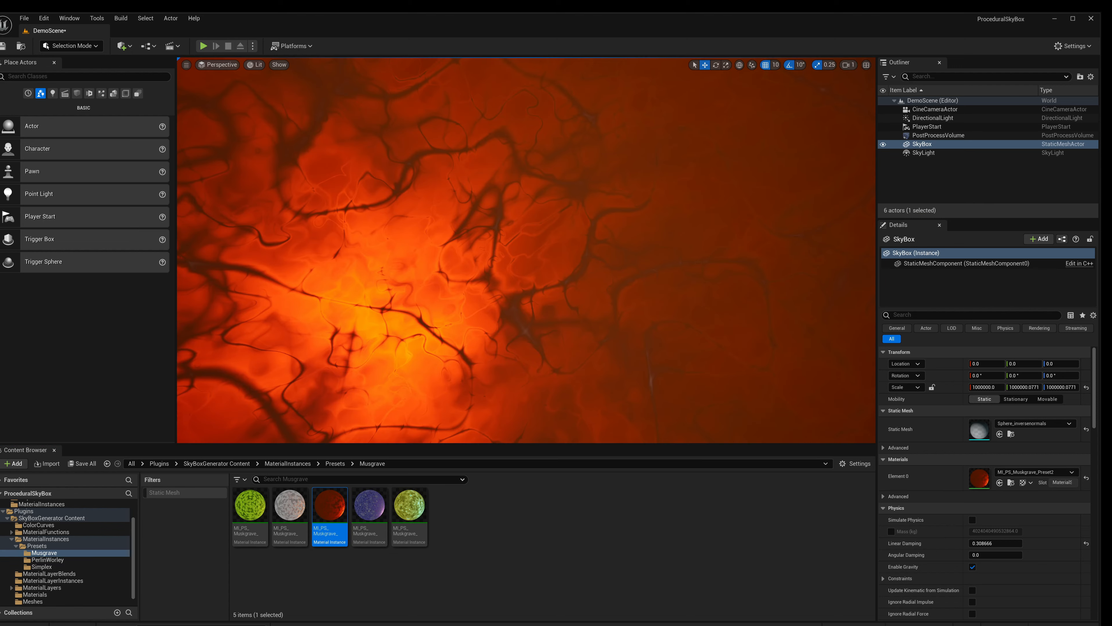
{"action": "left_click", "coordinate": [303, 513]}
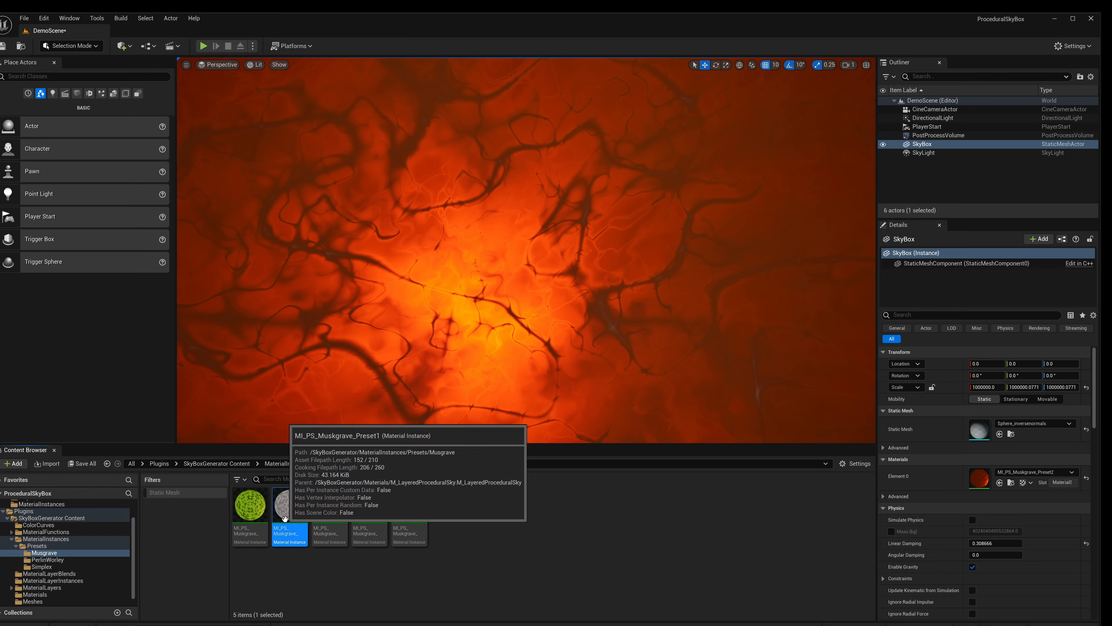
{"action": "left_click", "coordinate": [1000, 482]}
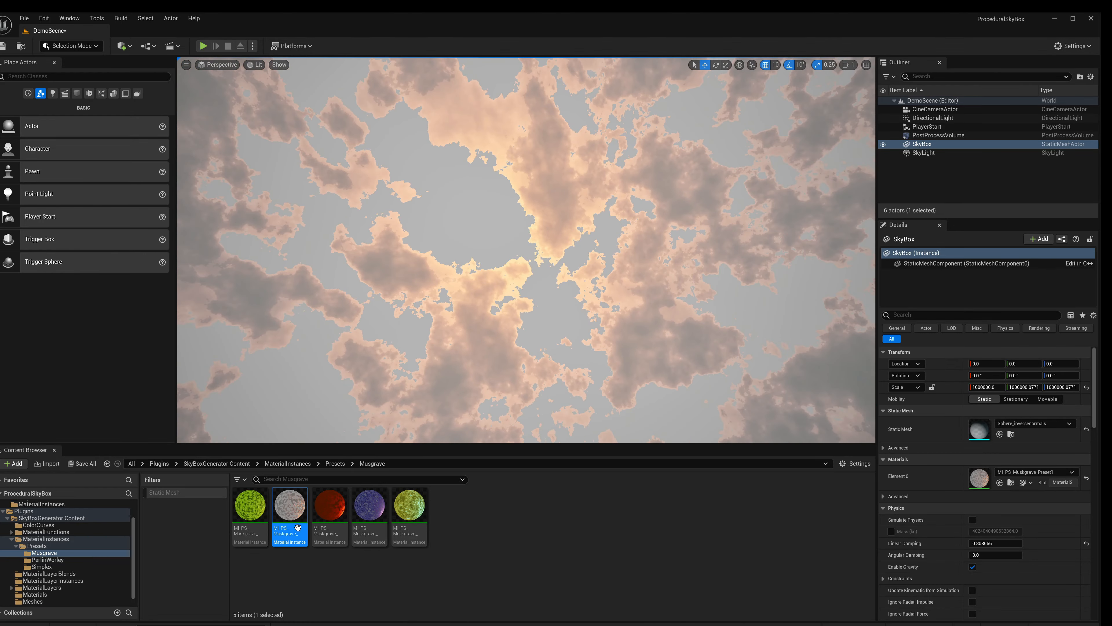
Open MI_PS_Muskgrave_Preset1 and review its color, light, noise, shape, remap and smoothstep layer parameters.
{"action": "double_click", "coordinate": [289, 509]}
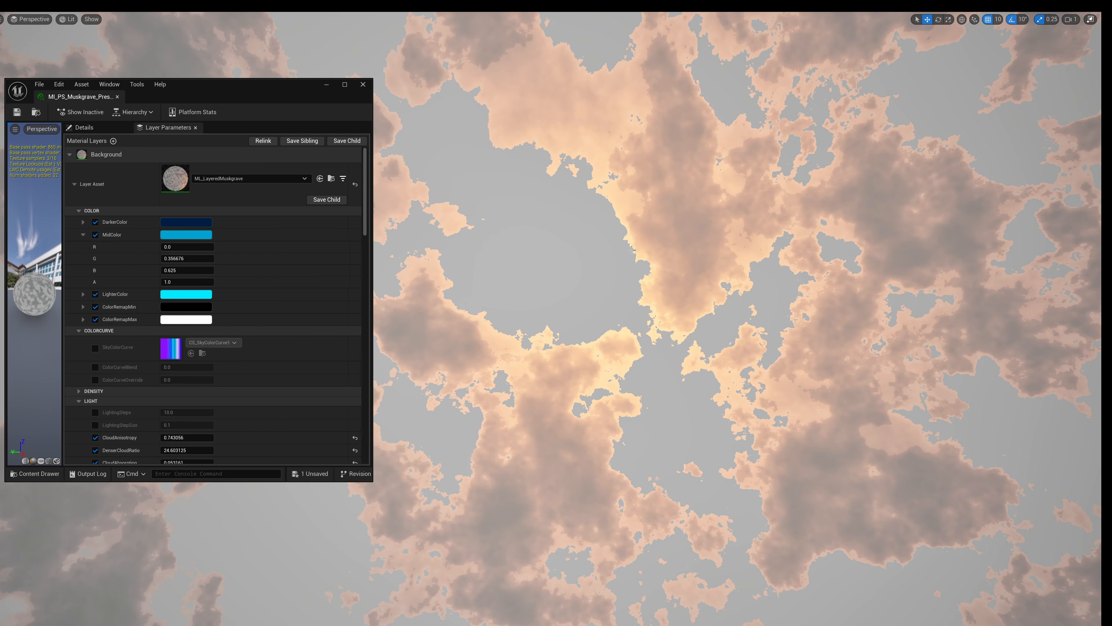
{"action": "scroll", "coordinate": [214, 335], "scroll_direction": "down", "scroll_amount": 5}
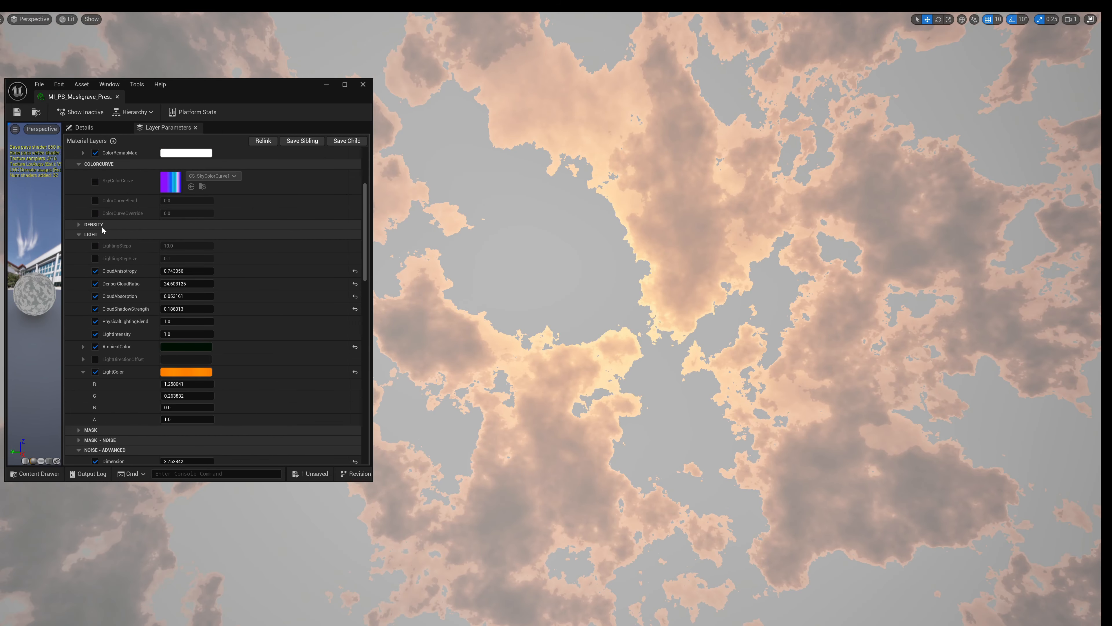
{"action": "scroll", "coordinate": [113, 285], "scroll_direction": "down", "scroll_amount": 10}
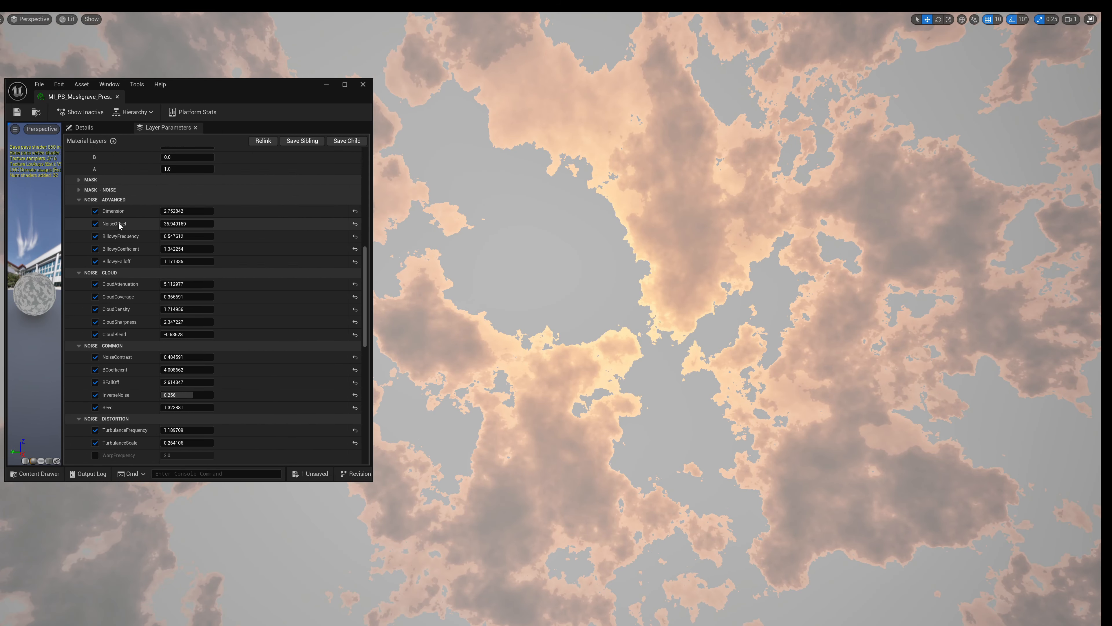
{"action": "scroll", "coordinate": [133, 311], "scroll_direction": "down", "scroll_amount": 2}
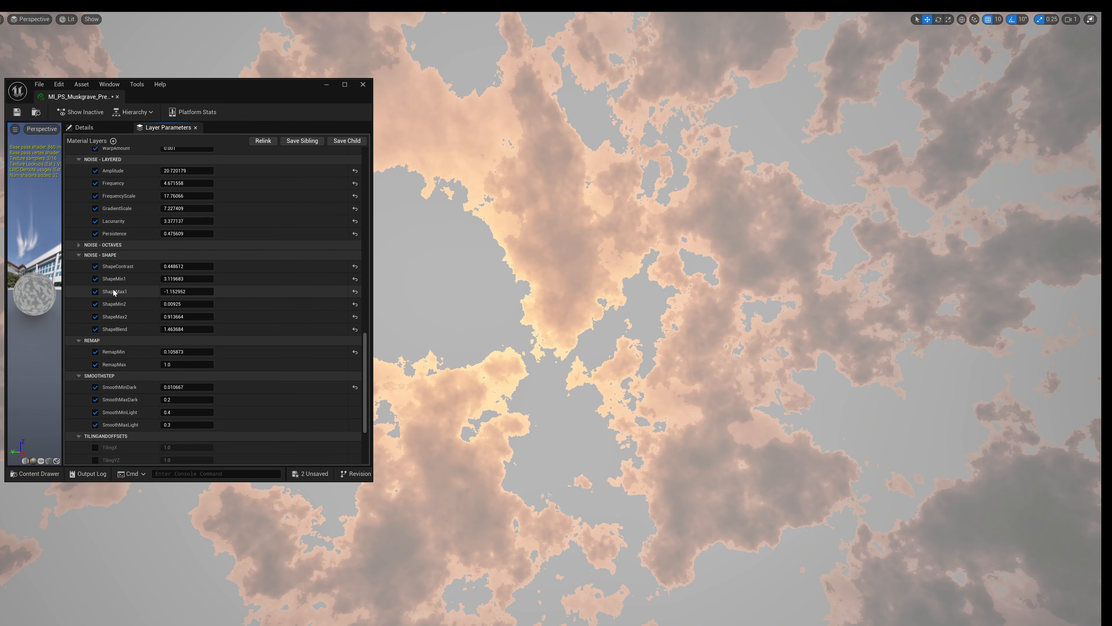
{"action": "scroll", "coordinate": [127, 316], "scroll_direction": "up", "scroll_amount": 6}
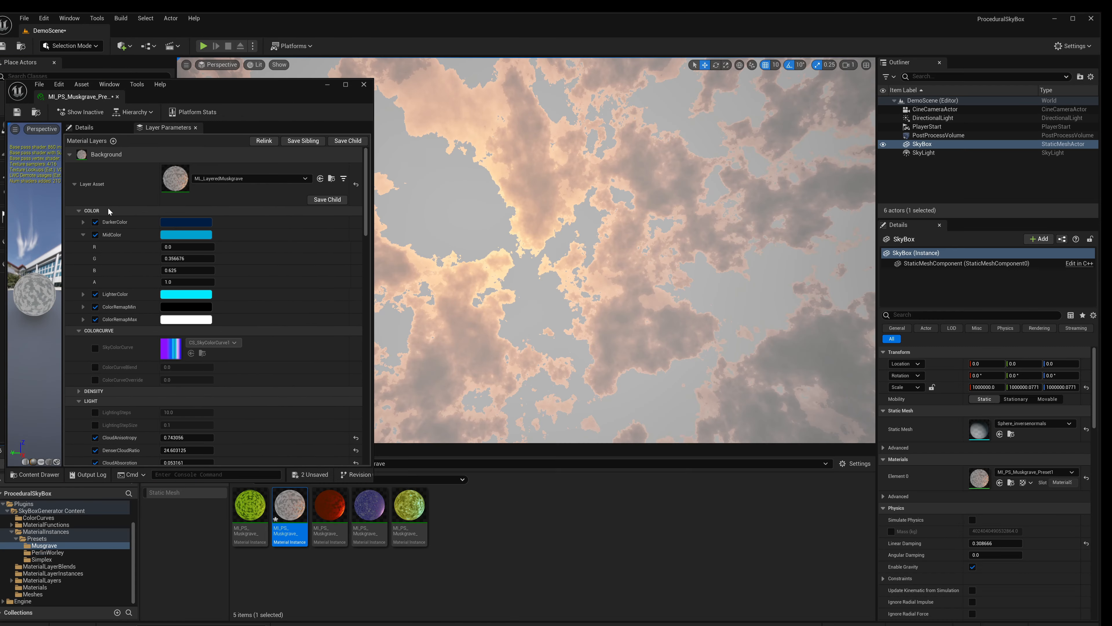
Save a child of the preset as MI_Ex_Muskgrave_Preset1 in Content/MaterialInstances, assign it to the SkyBox and open it.
{"action": "left_click", "coordinate": [352, 143]}
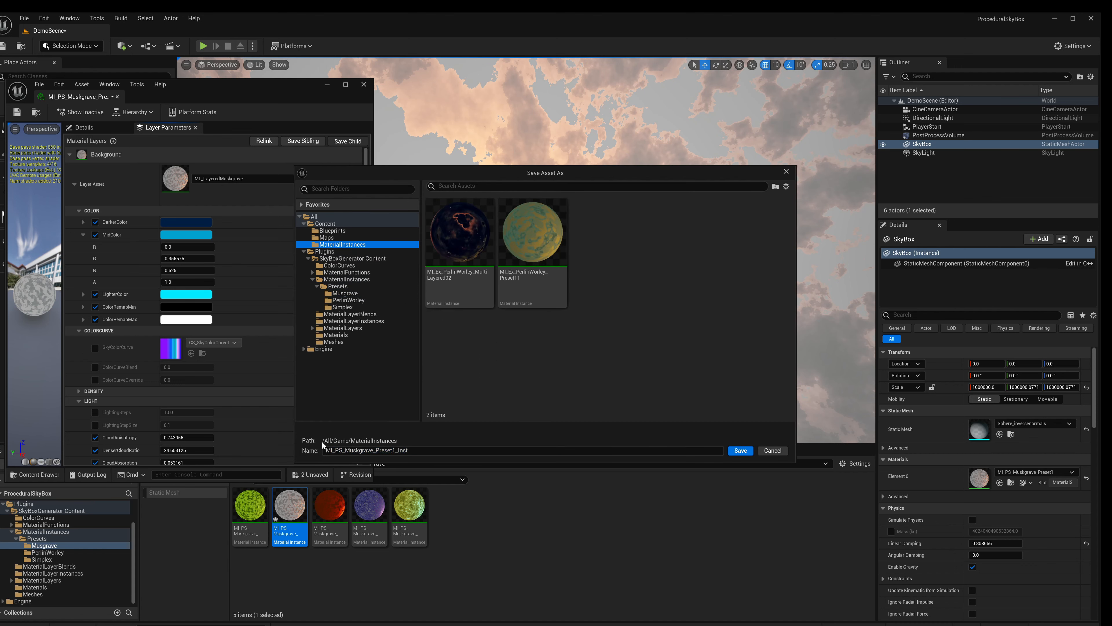
{"action": "left_click", "coordinate": [740, 451]}
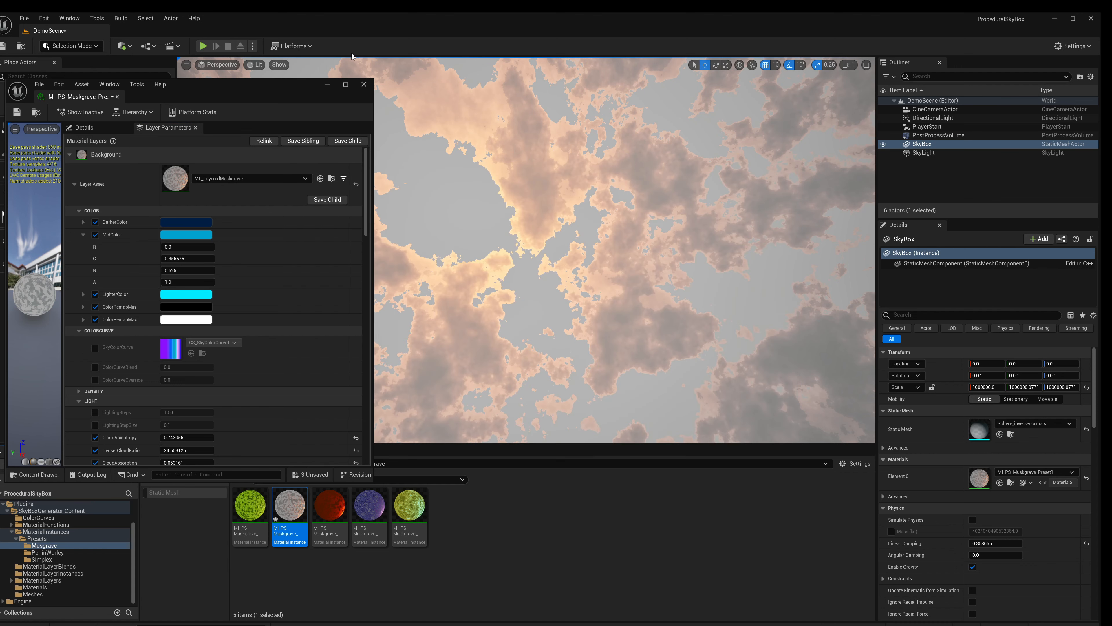
{"action": "double_click", "coordinate": [979, 478]}
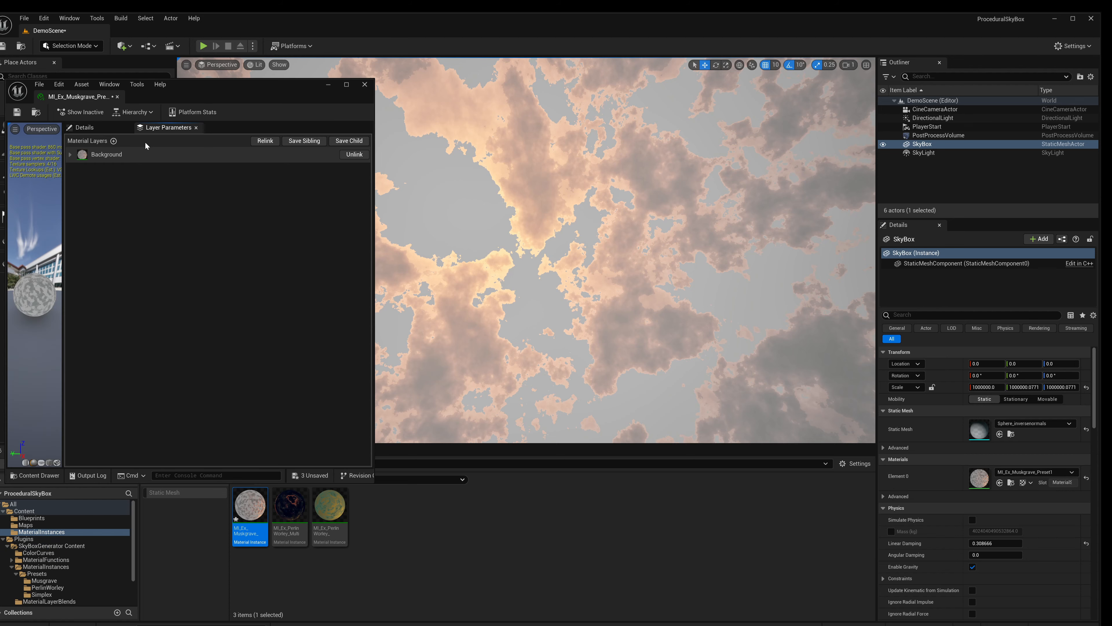
Expand the Background layer's Color, ColorCurve, Mask, Noise - Advanced, Noise - Distortion and Noise - Shape parameter groups.
{"action": "left_click", "coordinate": [79, 211]}
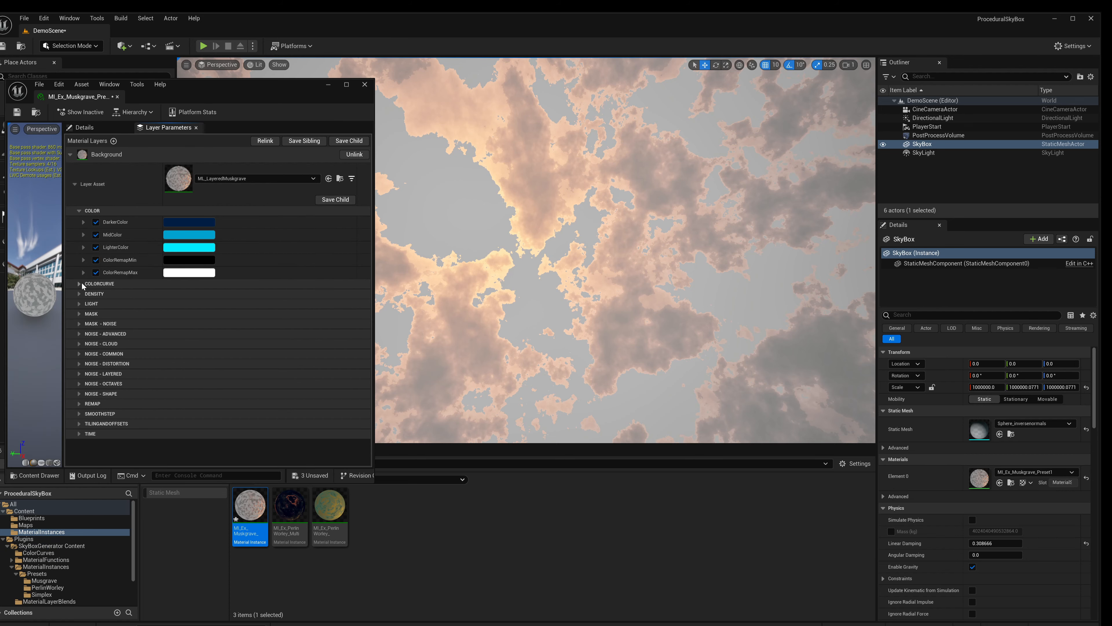
{"action": "left_click", "coordinate": [80, 283]}
{"action": "scroll", "coordinate": [79, 307], "scroll_direction": "down", "scroll_amount": 2}
{"action": "left_click", "coordinate": [79, 339]}
{"action": "scroll", "coordinate": [171, 390], "scroll_direction": "down", "scroll_amount": 1}
{"action": "left_click", "coordinate": [79, 361]}
{"action": "scroll", "coordinate": [80, 363], "scroll_direction": "down", "scroll_amount": 3}
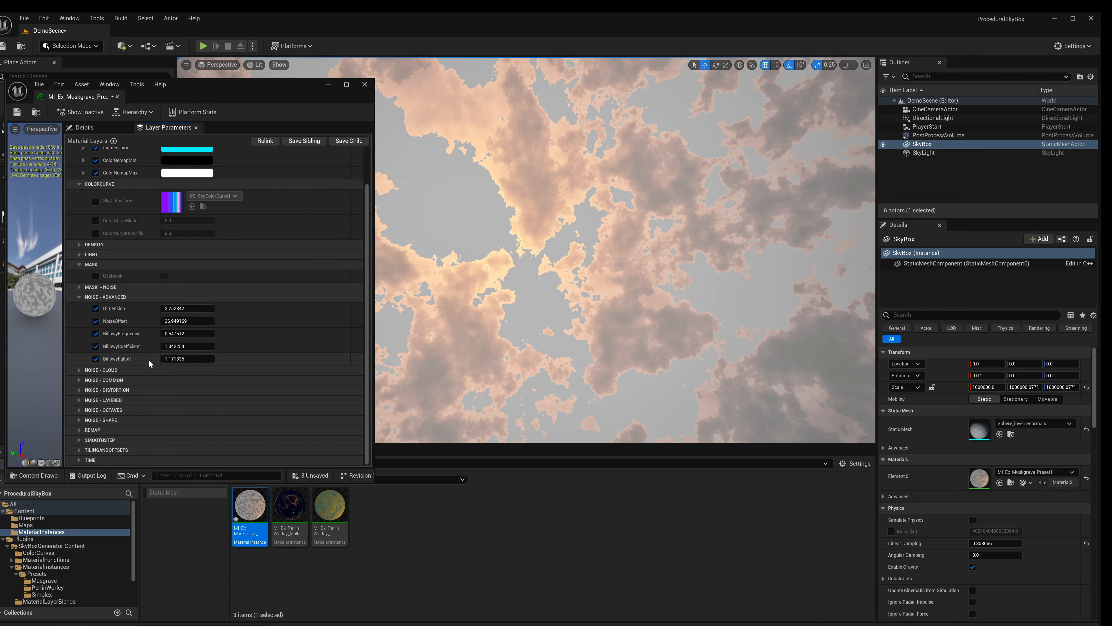
{"action": "left_click", "coordinate": [79, 390]}
{"action": "scroll", "coordinate": [80, 404], "scroll_direction": "down", "scroll_amount": 2}
{"action": "left_click", "coordinate": [80, 422]}
{"action": "scroll", "coordinate": [143, 399], "scroll_direction": "down", "scroll_amount": 3}
{"action": "scroll", "coordinate": [208, 363], "scroll_direction": "up", "scroll_amount": 4}
Show the viewport full screen and set Dimension to 4.035157, NoiseOffset to 37.26371, BillowyFrequency to 1.899092, BillowyCoefficient to 5.92684 and BillowyFalloff to 1.20677.
{"action": "key", "text": "F11"}
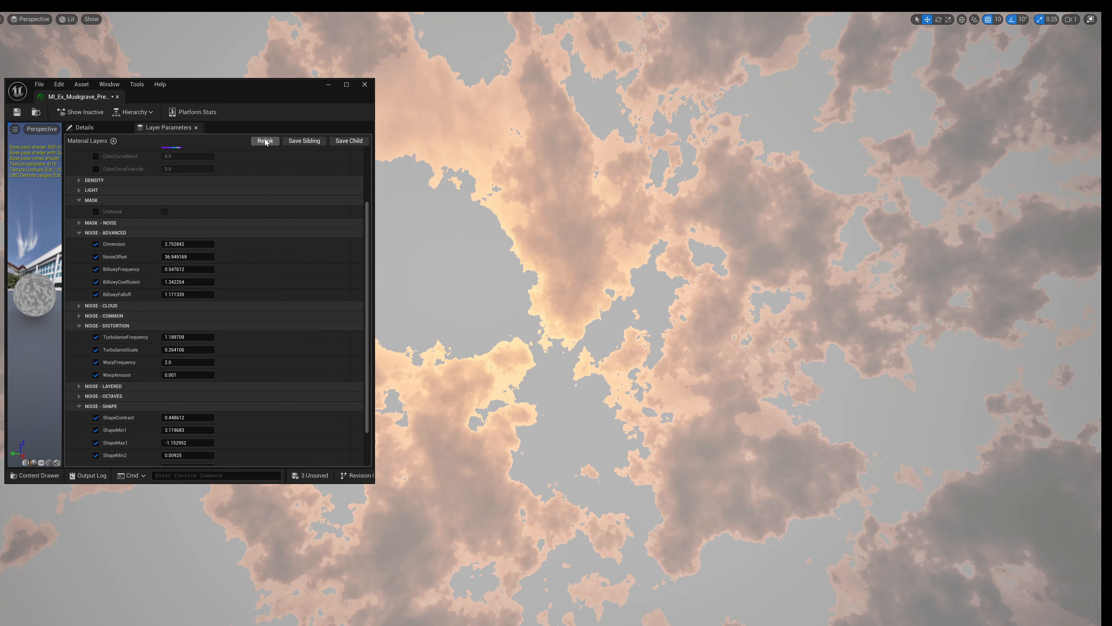
{"action": "scroll", "coordinate": [227, 193], "scroll_direction": "up", "scroll_amount": 1}
{"action": "left_click_drag", "start_coordinate": [188, 257], "coordinate": [162, 270]}
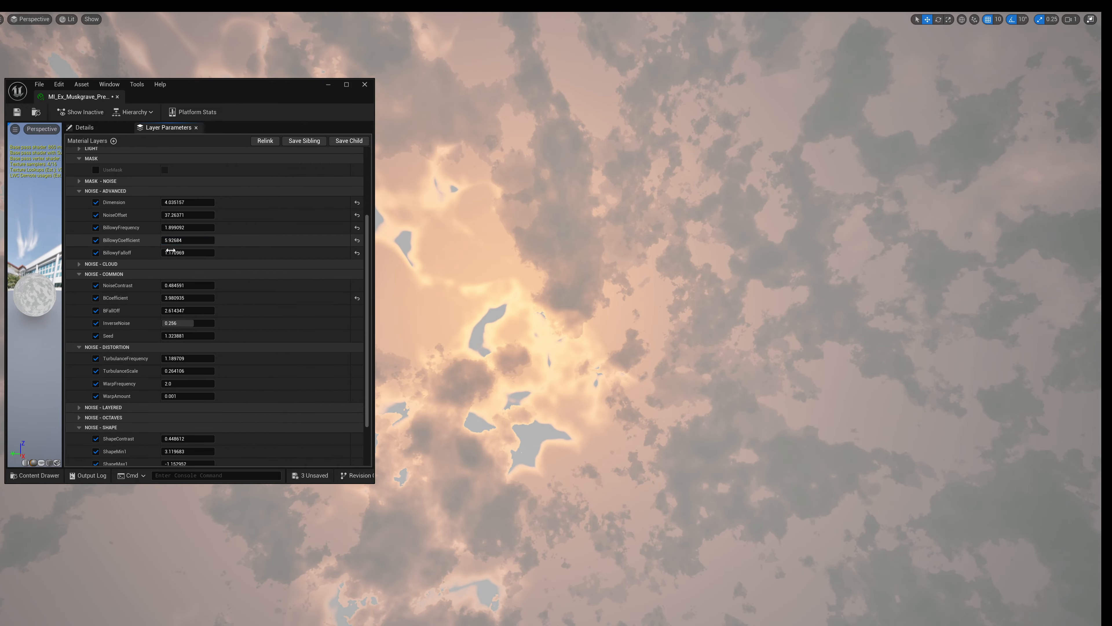
{"action": "mouse_move", "coordinate": [171, 250]}
{"action": "left_mouse_down"}
{"action": "mouse_move", "coordinate": [197, 251]}
{"action": "mouse_move", "coordinate": [171, 253]}
{"action": "left_mouse_up"}
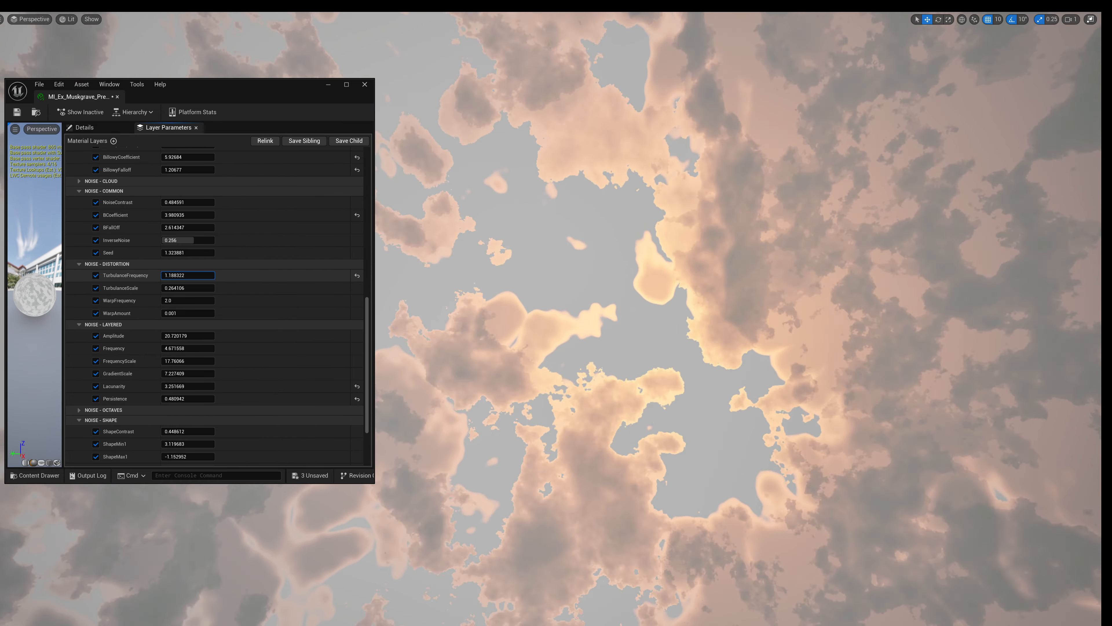
Set TurbulanceFrequency to 0.934653, TurbulanceScale to 1.360179 and WarpAmount to 0.006333, and raise WarpFrequency.
{"action": "mouse_move", "coordinate": [188, 275]}
{"action": "left_mouse_down"}
{"action": "mouse_move", "coordinate": [170, 275]}
{"action": "mouse_move", "coordinate": [166, 288]}
{"action": "mouse_move", "coordinate": [181, 288]}
{"action": "left_mouse_up"}
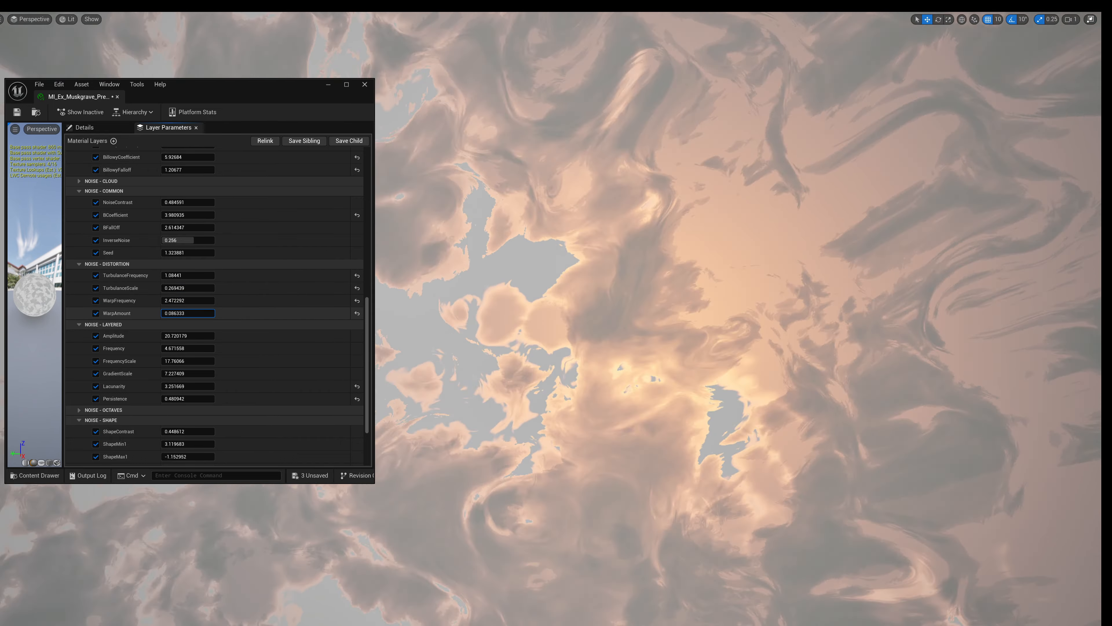
{"action": "mouse_move", "coordinate": [187, 313]}
{"action": "left_mouse_down"}
{"action": "mouse_move", "coordinate": [206, 313]}
{"action": "mouse_move", "coordinate": [173, 312]}
{"action": "left_mouse_up"}
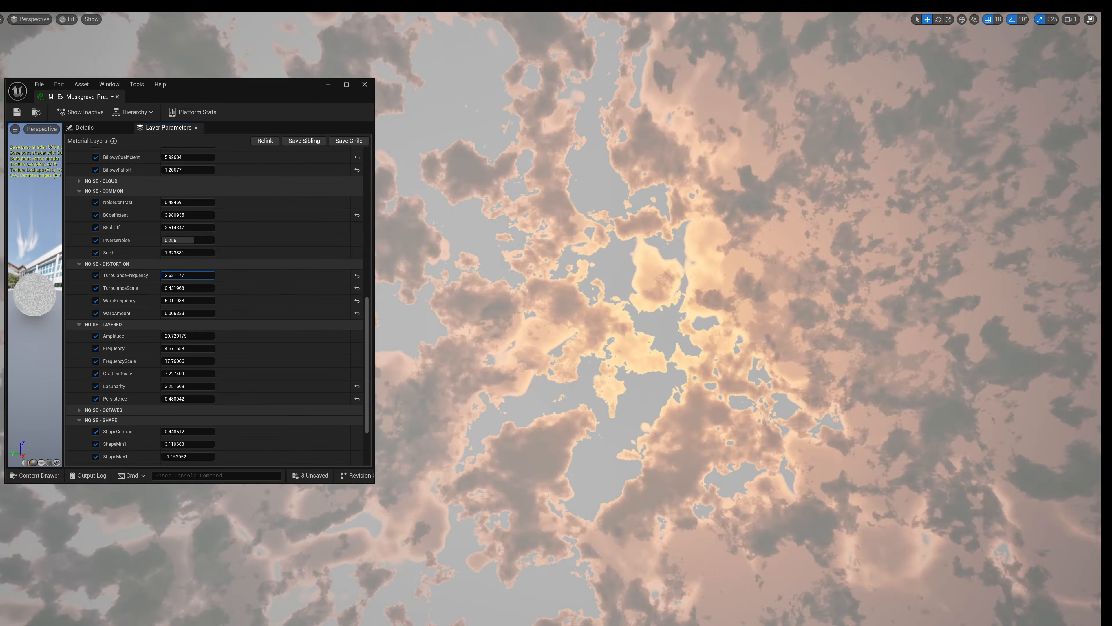
{"action": "mouse_move", "coordinate": [188, 275]}
{"action": "left_mouse_down"}
{"action": "mouse_move", "coordinate": [173, 276]}
{"action": "mouse_move", "coordinate": [191, 275]}
{"action": "left_mouse_up"}
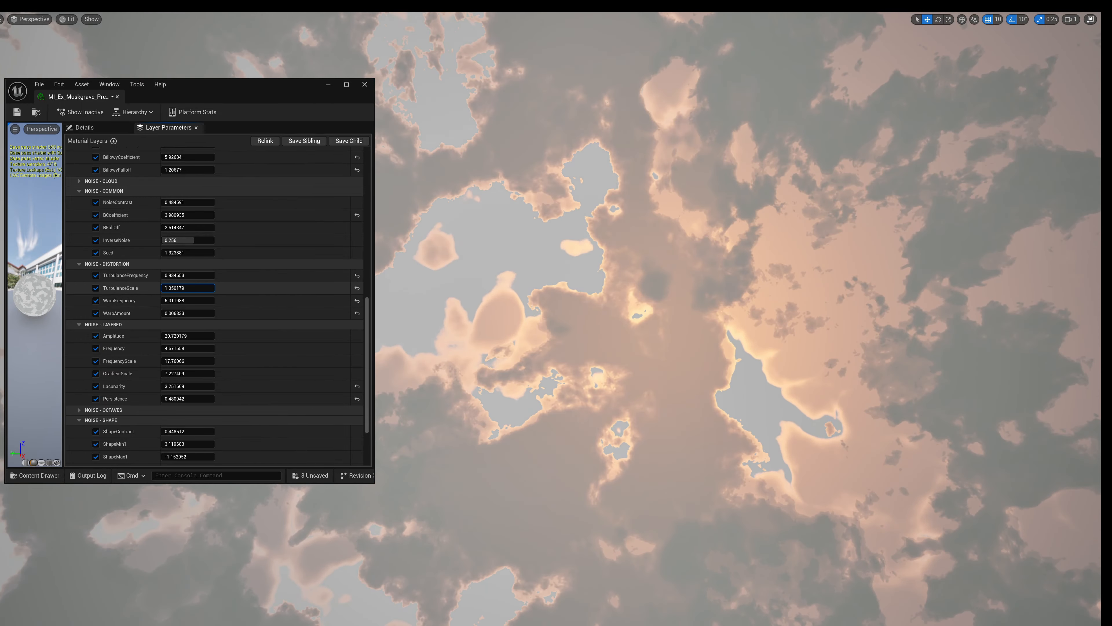
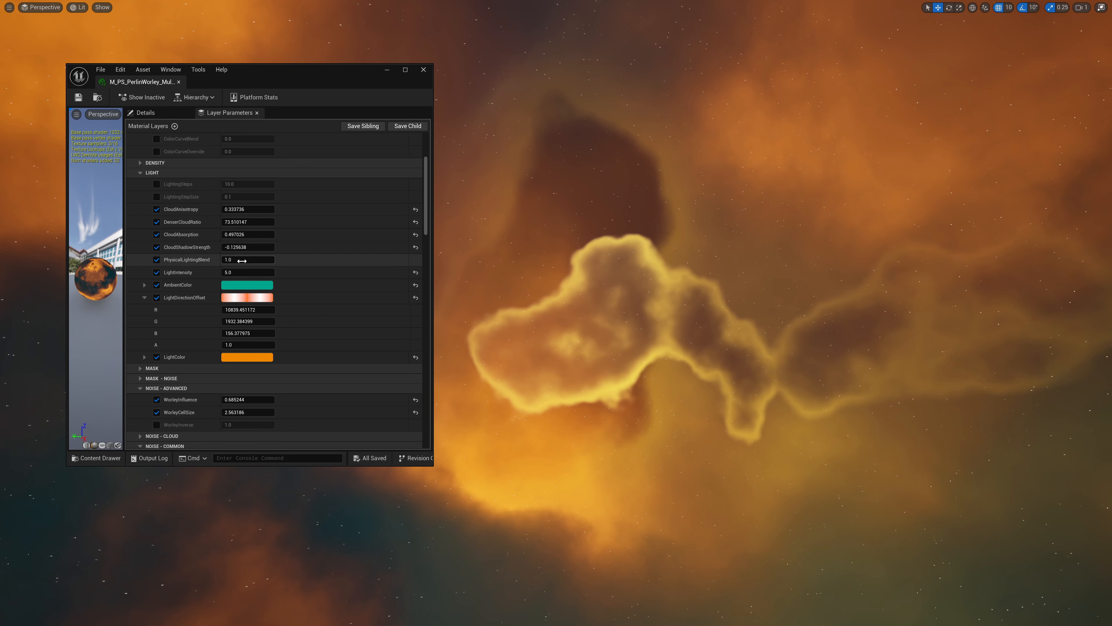
Set the multi-layered Perlin-Worley material's LightIntensity to 4.0, CloudAbsorption to 0.778975 and CloudShadowStrength to -0.142003.
{"action": "left_click_drag", "start_coordinate": [248, 260], "coordinate": [226, 260]}
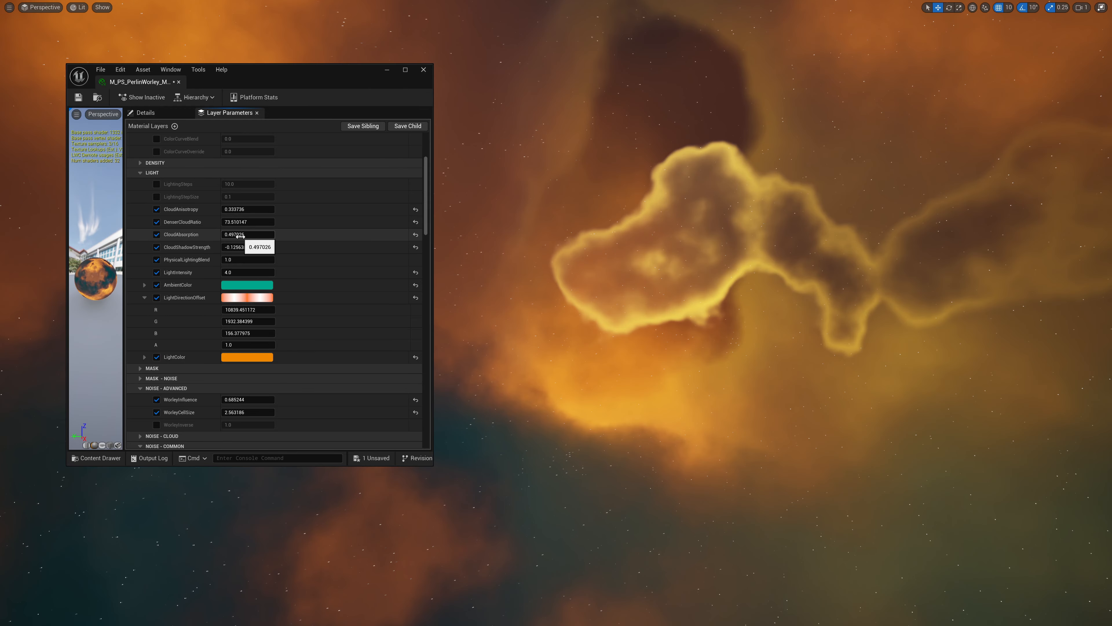
{"action": "mouse_move", "coordinate": [241, 235]}
{"action": "left_mouse_down"}
{"action": "mouse_move", "coordinate": [251, 235]}
{"action": "mouse_move", "coordinate": [235, 247]}
{"action": "left_mouse_up"}
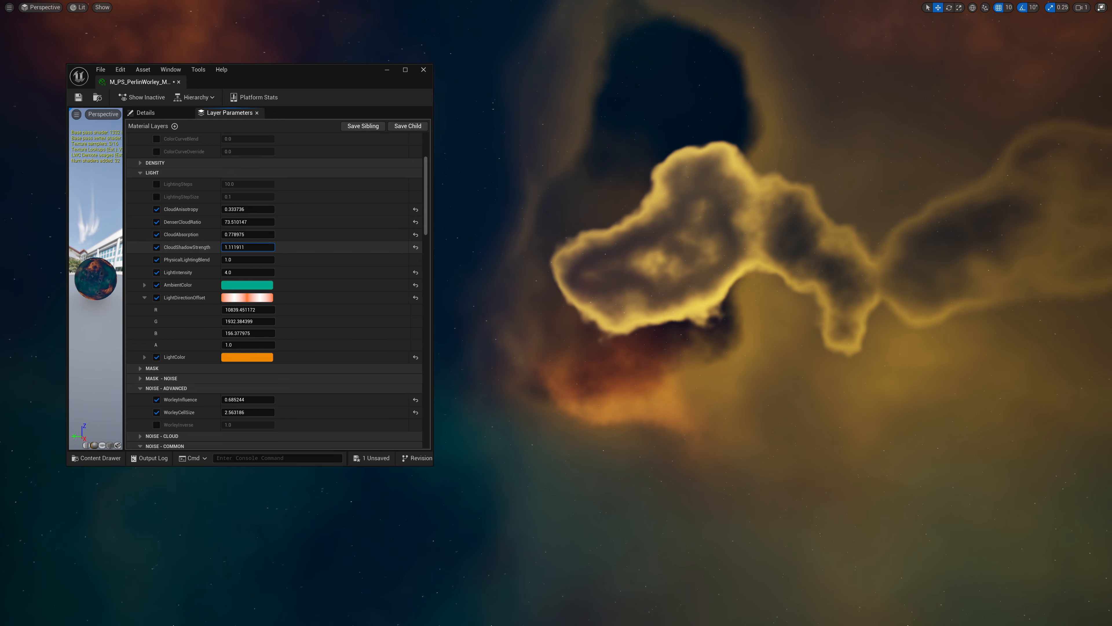
{"action": "mouse_move", "coordinate": [234, 247]}
{"action": "left_mouse_down"}
{"action": "mouse_move", "coordinate": [220, 247]}
{"action": "mouse_move", "coordinate": [234, 247]}
{"action": "left_mouse_up"}
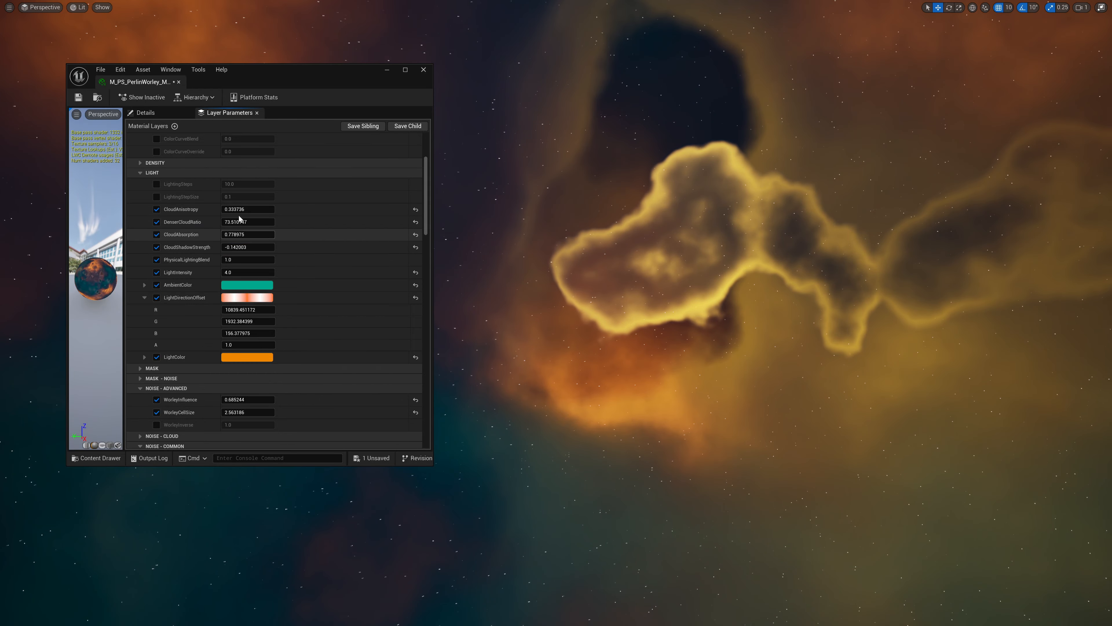
Set CloudAnisotropy to 0.840985, DenserCloudRatio to 27.600294, CloudAbsorption to 0.448309 and CloudShadowStrength to 0.625773.
{"action": "left_click_drag", "start_coordinate": [235, 209], "coordinate": [245, 209]}
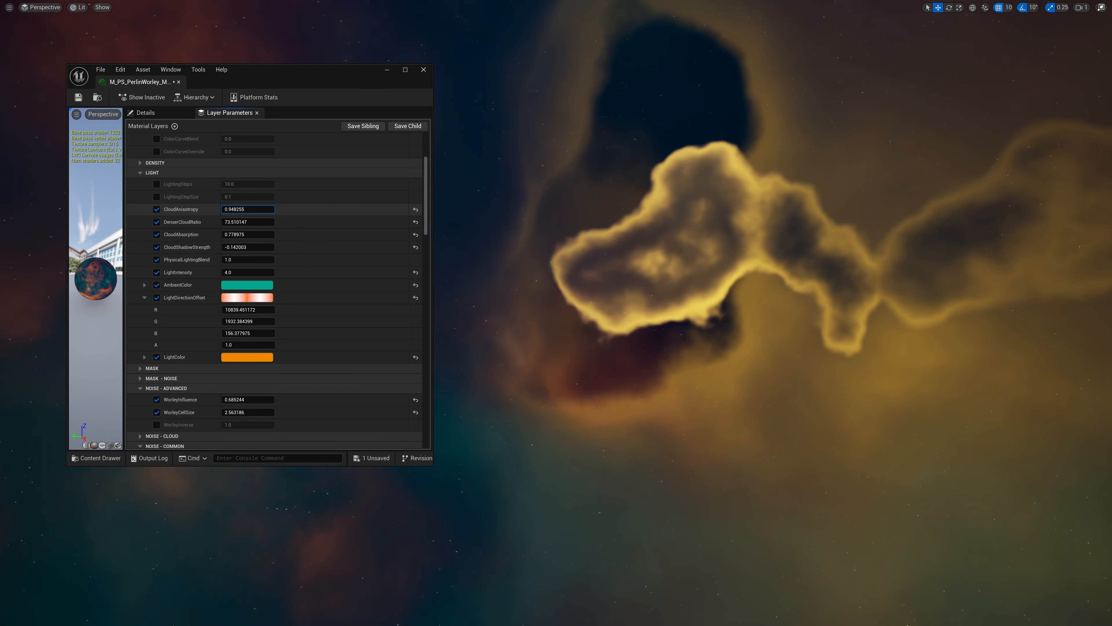
{"action": "left_click_drag", "start_coordinate": [273, 82], "coordinate": [405, 40]}
{"action": "left_click_drag", "start_coordinate": [368, 167], "coordinate": [357, 167]}
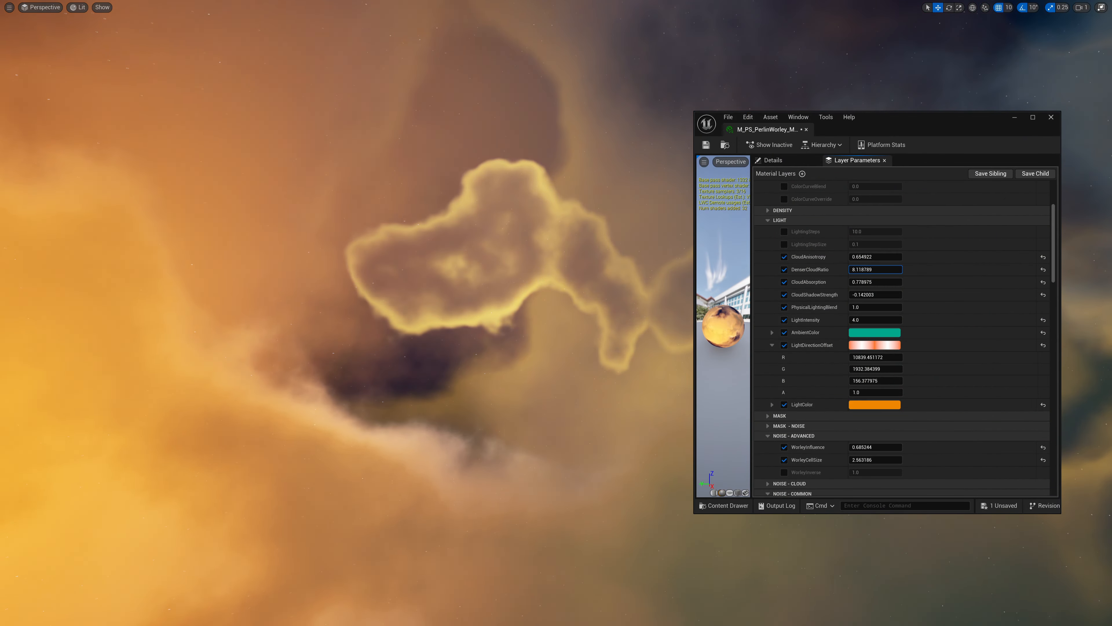
{"action": "left_click_drag", "start_coordinate": [875, 269], "coordinate": [915, 269]}
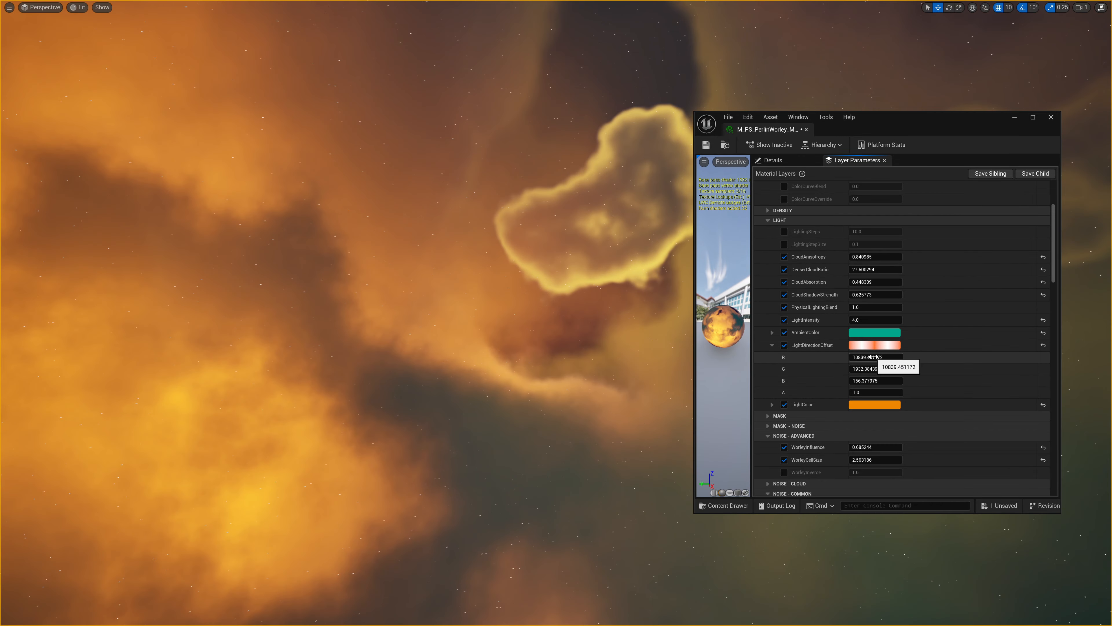
Set LightDirectionOffset to R 12.433868, G 4.174674 and B 32.568512, and lower LightIntensity.
{"action": "left_click_drag", "start_coordinate": [872, 357], "coordinate": [796, 361]}
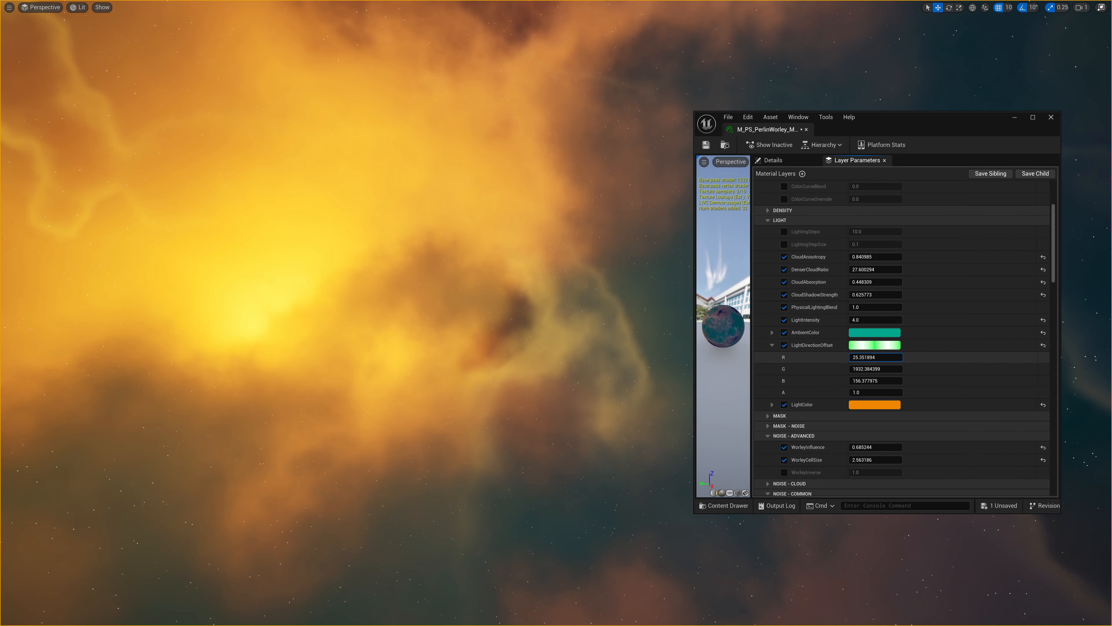
{"action": "mouse_move", "coordinate": [876, 368]}
{"action": "left_mouse_down"}
{"action": "mouse_move", "coordinate": [843, 368]}
{"action": "mouse_move", "coordinate": [864, 381]}
{"action": "mouse_move", "coordinate": [863, 368]}
{"action": "mouse_move", "coordinate": [894, 357]}
{"action": "left_mouse_up"}
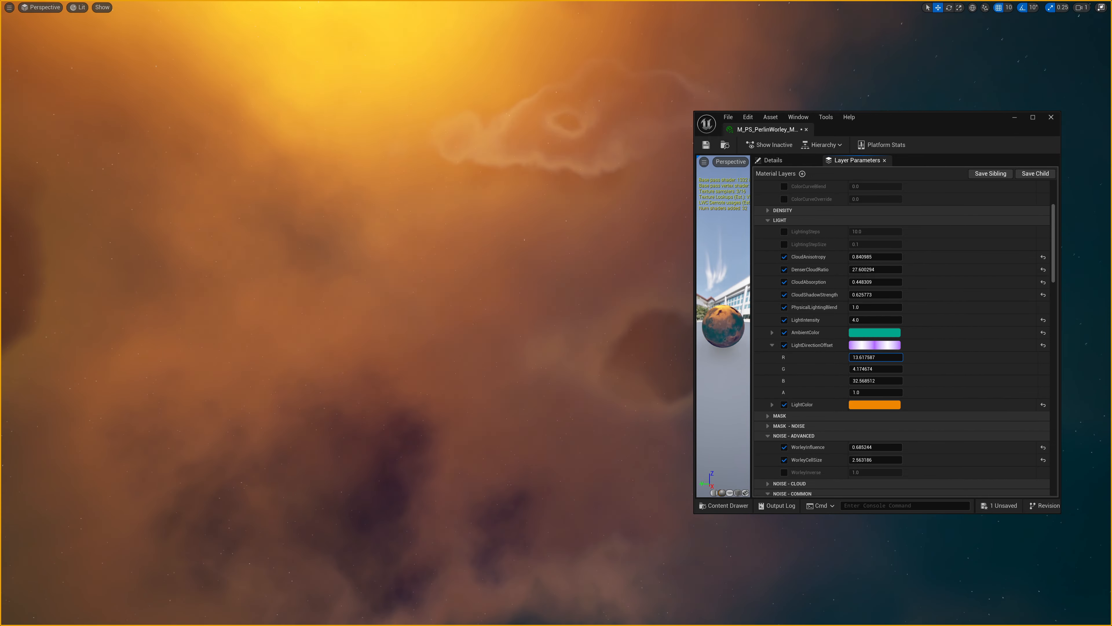
{"action": "left_click_drag", "start_coordinate": [876, 357], "coordinate": [889, 357]}
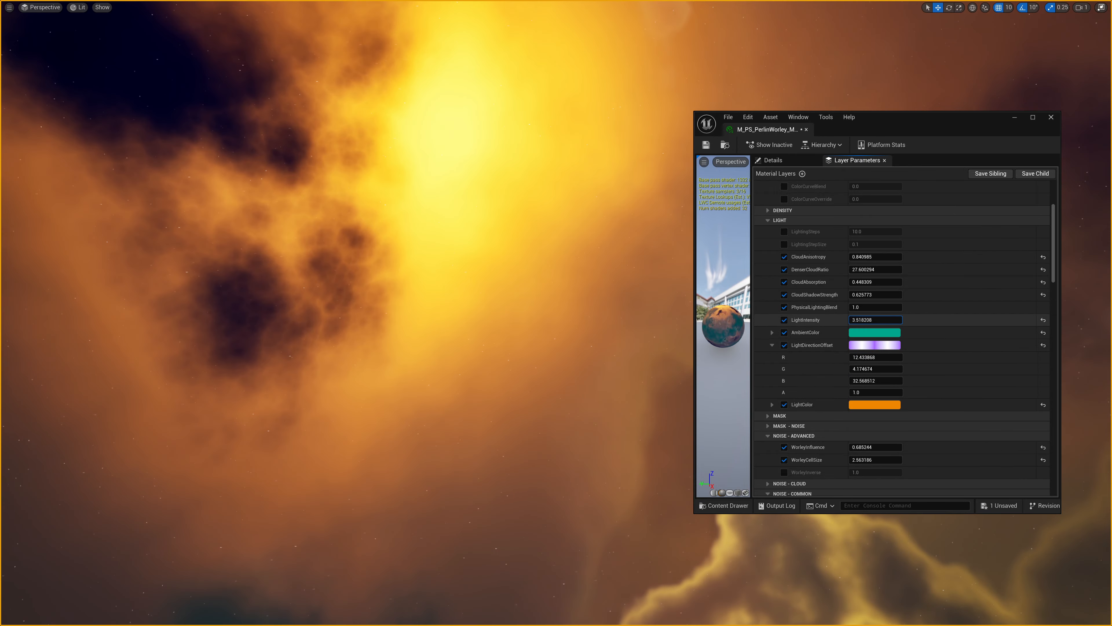
{"action": "left_click_drag", "start_coordinate": [875, 320], "coordinate": [861, 320]}
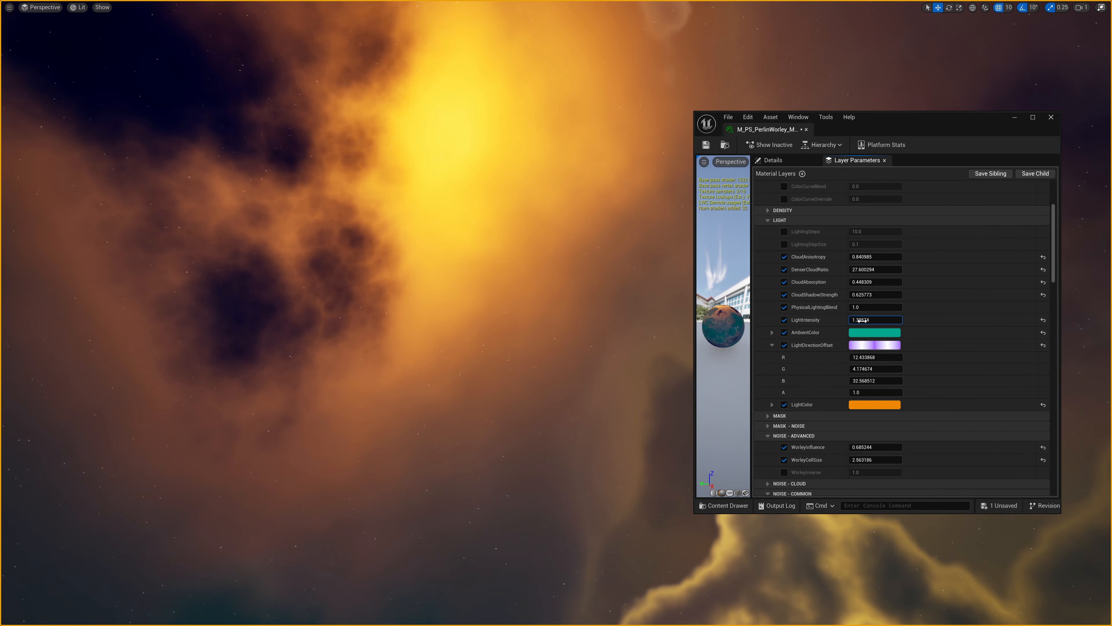
Change the multi-layered Perlin-Worley material's LightColor to a red-orange.
{"action": "left_click", "coordinate": [875, 404]}
{"action": "mouse_move", "coordinate": [942, 438]}
{"action": "left_mouse_down"}
{"action": "mouse_move", "coordinate": [905, 421]}
{"action": "mouse_move", "coordinate": [886, 452]}
{"action": "mouse_move", "coordinate": [1004, 463]}
{"action": "mouse_move", "coordinate": [954, 446]}
{"action": "left_mouse_up"}
{"action": "left_click_drag", "start_coordinate": [990, 482], "coordinate": [985, 461]}
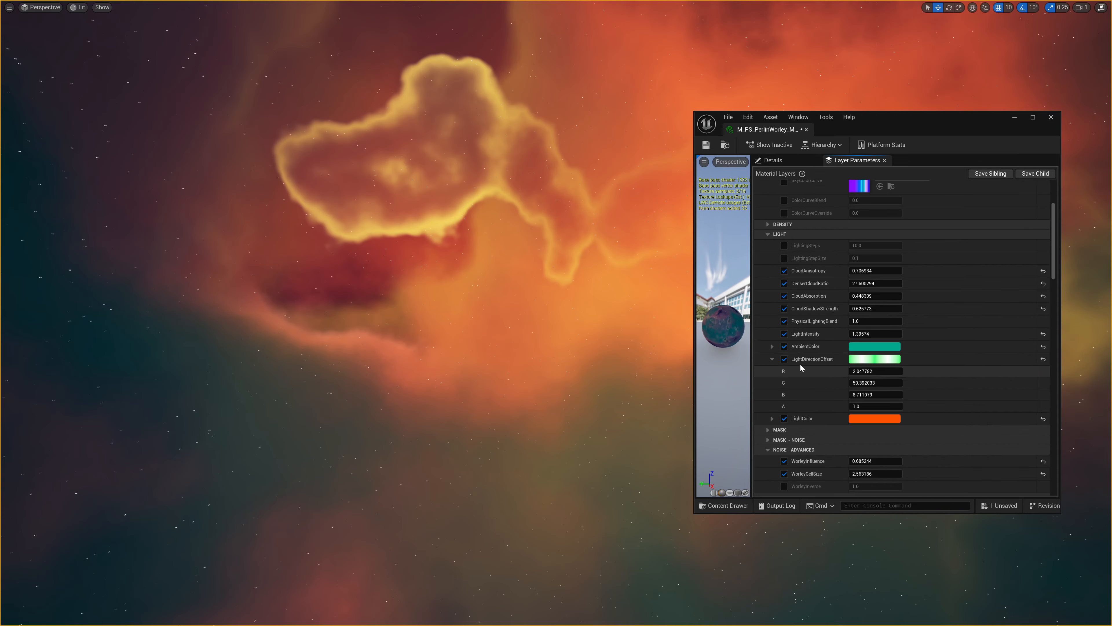
Set AmbientColor to a darker teal with hue 175.249084, saturation 1.0 and value 0.272569.
{"action": "left_click", "coordinate": [871, 346]}
{"action": "left_click", "coordinate": [989, 401]}
{"action": "left_click_drag", "start_coordinate": [928, 397], "coordinate": [937, 418]}
{"action": "left_click_drag", "start_coordinate": [876, 385], "coordinate": [860, 430]}
{"action": "left_click_drag", "start_coordinate": [989, 465], "coordinate": [986, 443]}
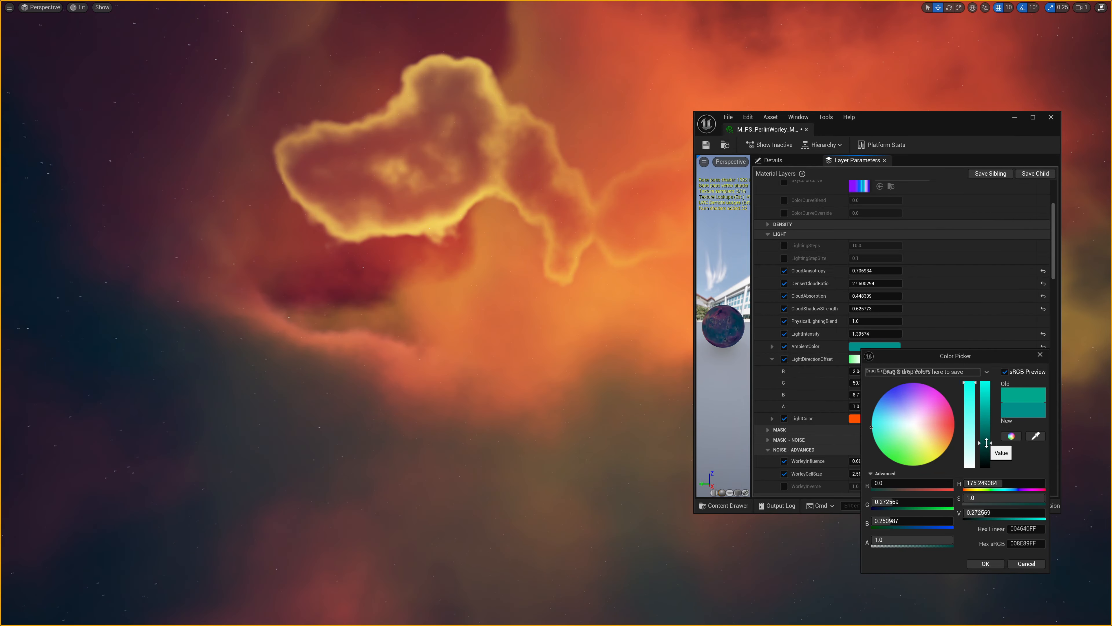
{"action": "left_click", "coordinate": [985, 563]}
Try different red values for Layer 2's LighterColor and set its R channel to 5.
{"action": "scroll", "coordinate": [902, 307], "scroll_direction": "up", "scroll_amount": 5}
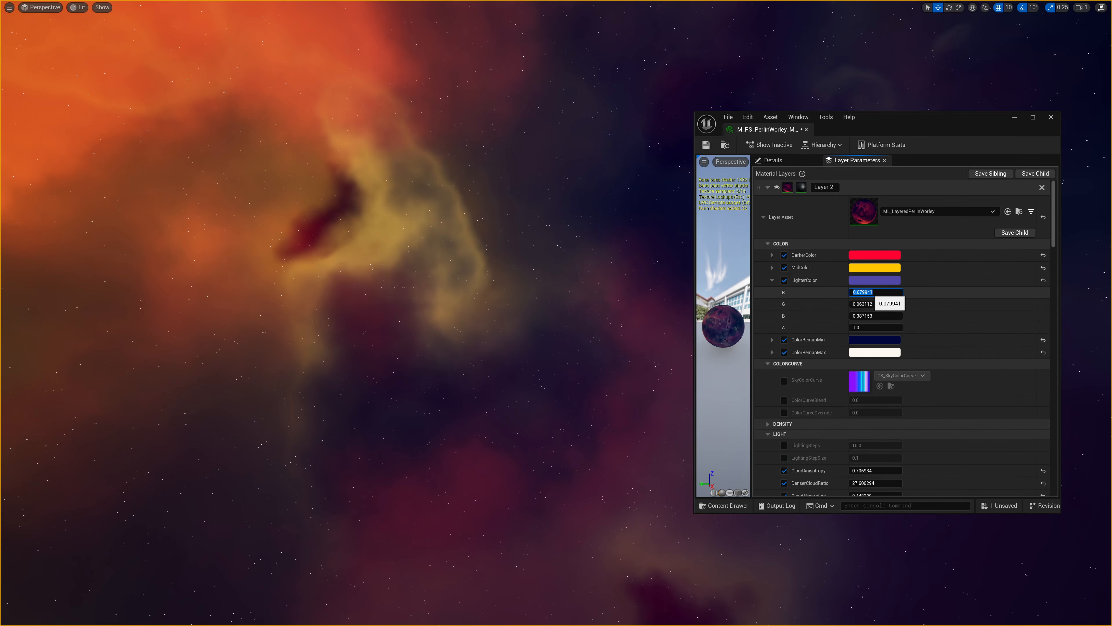
{"action": "type", "text": "5"}
{"action": "key", "text": "Return"}
{"action": "type", "text": "1"}
{"action": "key", "text": "Return"}
{"action": "type", "text": "2"}
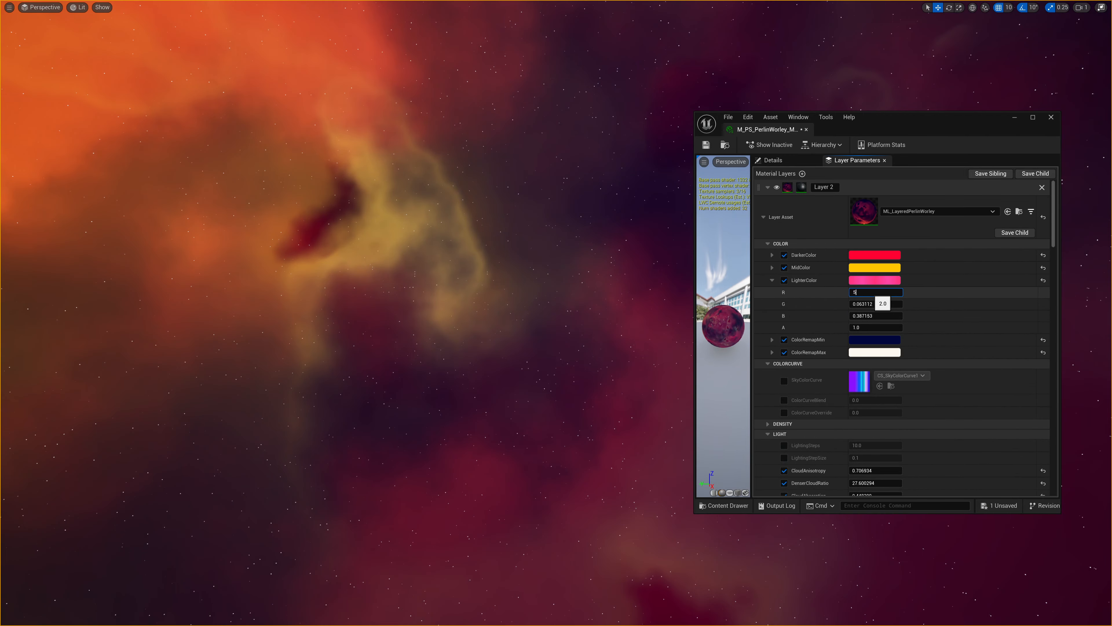
{"action": "type", "text": "5"}
{"action": "key", "text": "Return"}
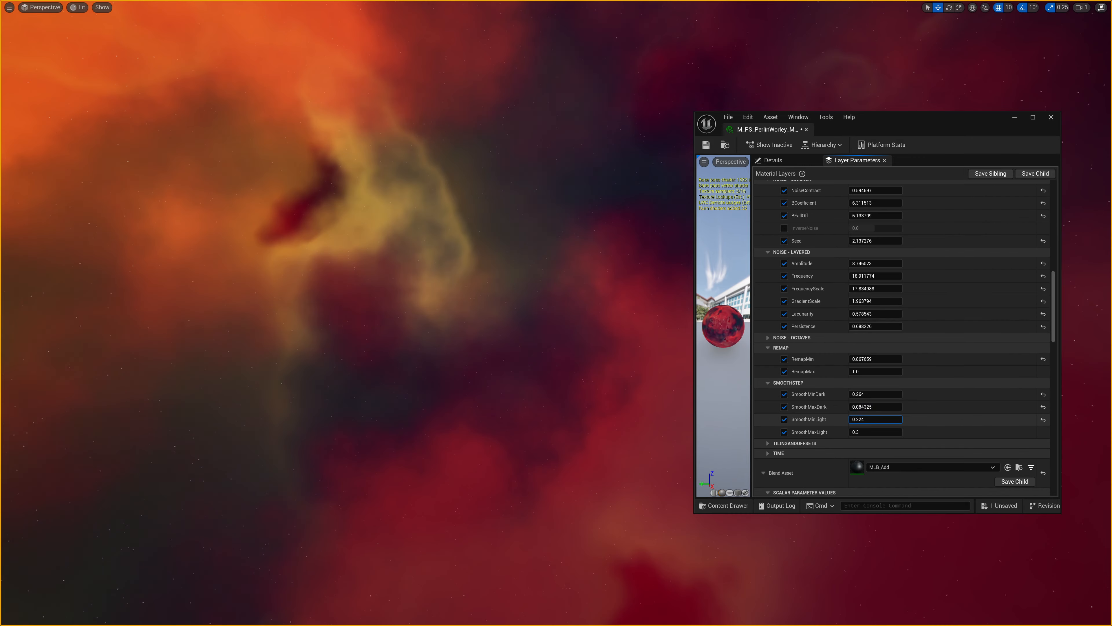
Set the layer's SmoothMinLight to 0.256 and SmoothMaxDark to 0.228325, and lower its noise Amplitude.
{"action": "mouse_move", "coordinate": [867, 419]}
{"action": "left_mouse_down"}
{"action": "mouse_move", "coordinate": [810, 432]}
{"action": "mouse_move", "coordinate": [877, 407]}
{"action": "left_mouse_up"}
{"action": "key", "text": "ctrl+z"}
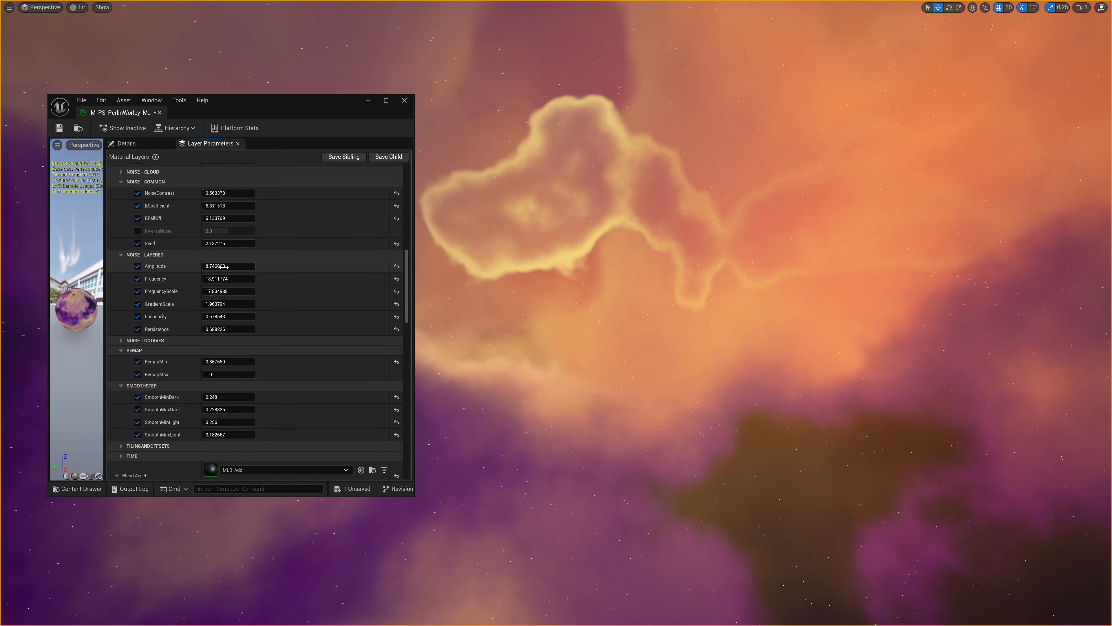
{"action": "mouse_move", "coordinate": [224, 267]}
{"action": "left_mouse_down"}
{"action": "mouse_move", "coordinate": [206, 267]}
{"action": "mouse_move", "coordinate": [219, 267]}
{"action": "left_mouse_up"}
Raise the layered noise Amplitude and Frequency in the Perlin-Worley layer further down the stack.
{"action": "mouse_move", "coordinate": [223, 216]}
{"action": "left_mouse_down"}
{"action": "mouse_move", "coordinate": [259, 216]}
{"action": "mouse_move", "coordinate": [246, 216]}
{"action": "left_mouse_up"}
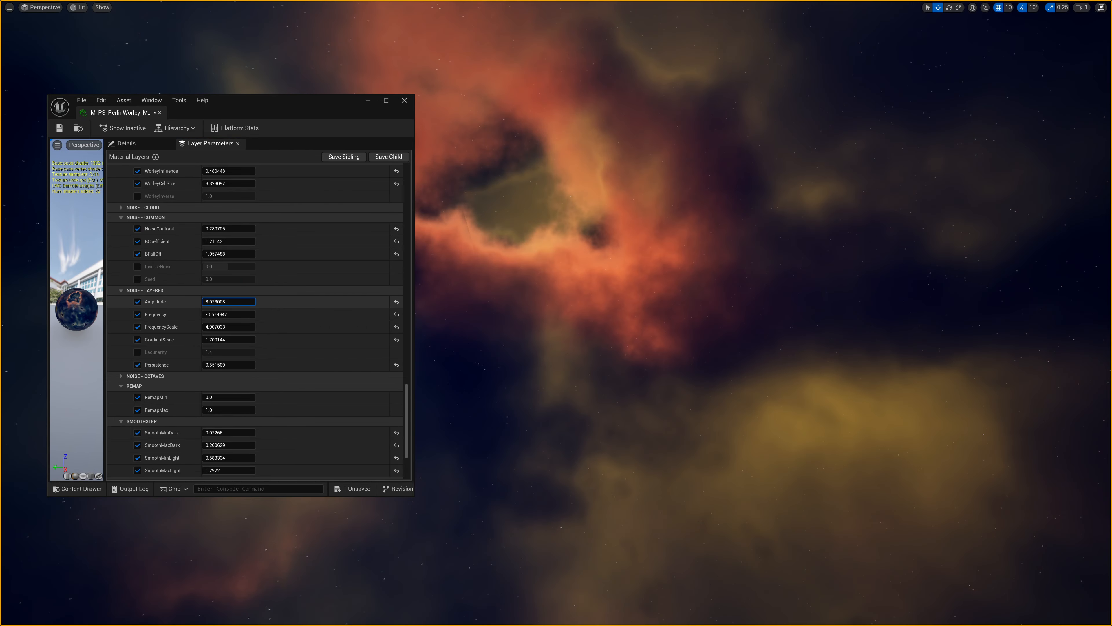
{"action": "left_click_drag", "start_coordinate": [228, 301], "coordinate": [247, 302]}
{"action": "left_click_drag", "start_coordinate": [229, 314], "coordinate": [237, 315]}
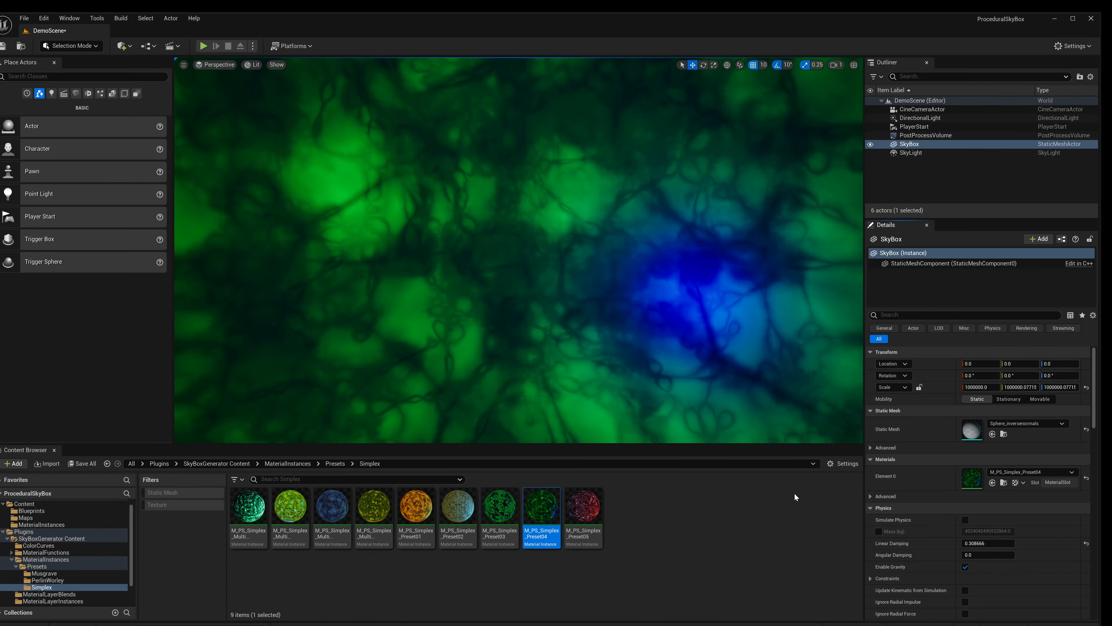
Try the Simplex presets Preset05, MultiLayered01, Preset01 and MultiLayered04 in turn as the SkyBox material, ending back on Preset01.
{"action": "left_click", "coordinate": [584, 509]}
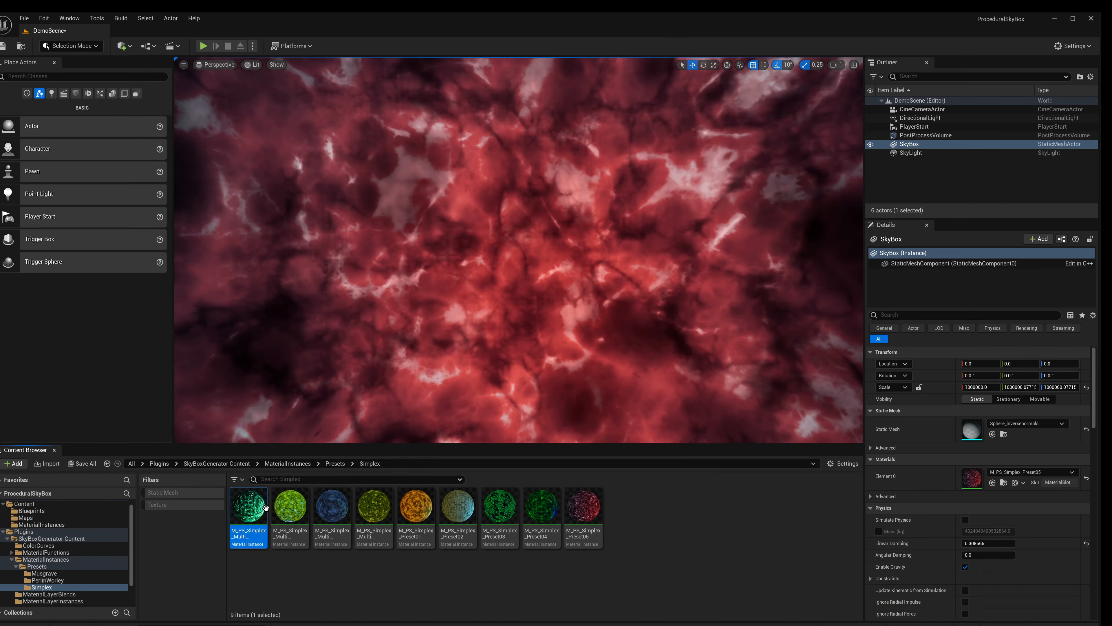
{"action": "left_click", "coordinate": [993, 482]}
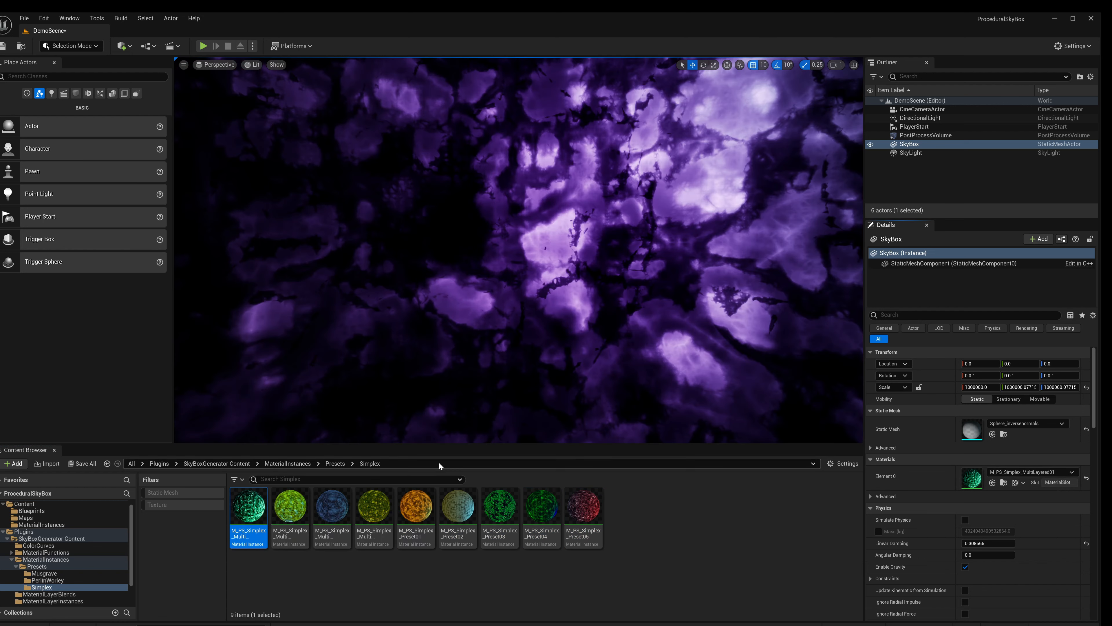
{"action": "left_click", "coordinate": [304, 520]}
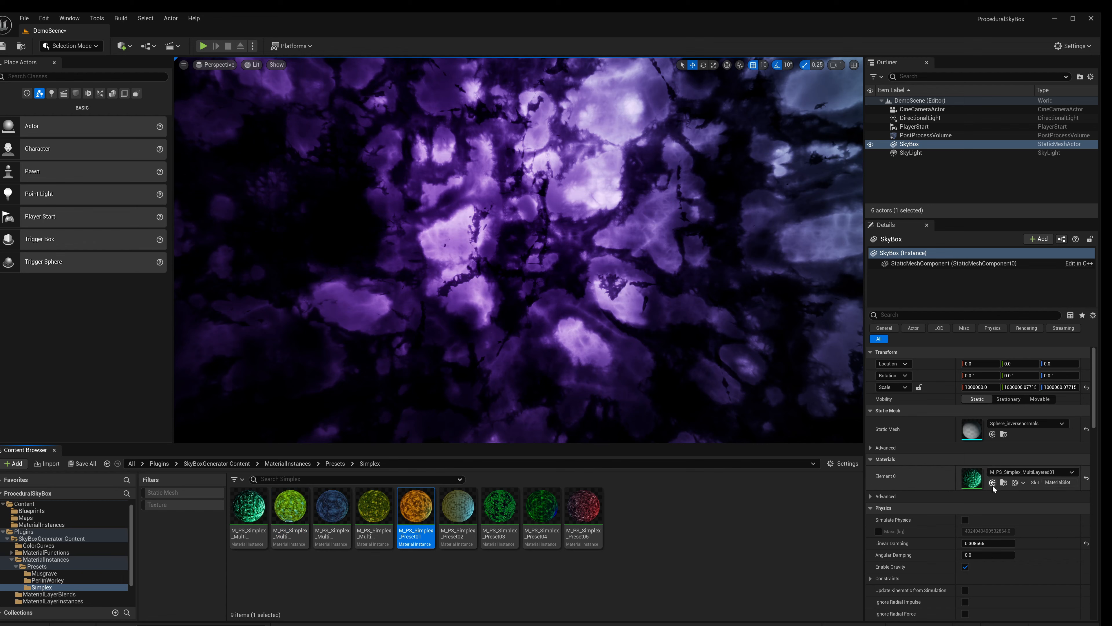
{"action": "left_click", "coordinate": [992, 483]}
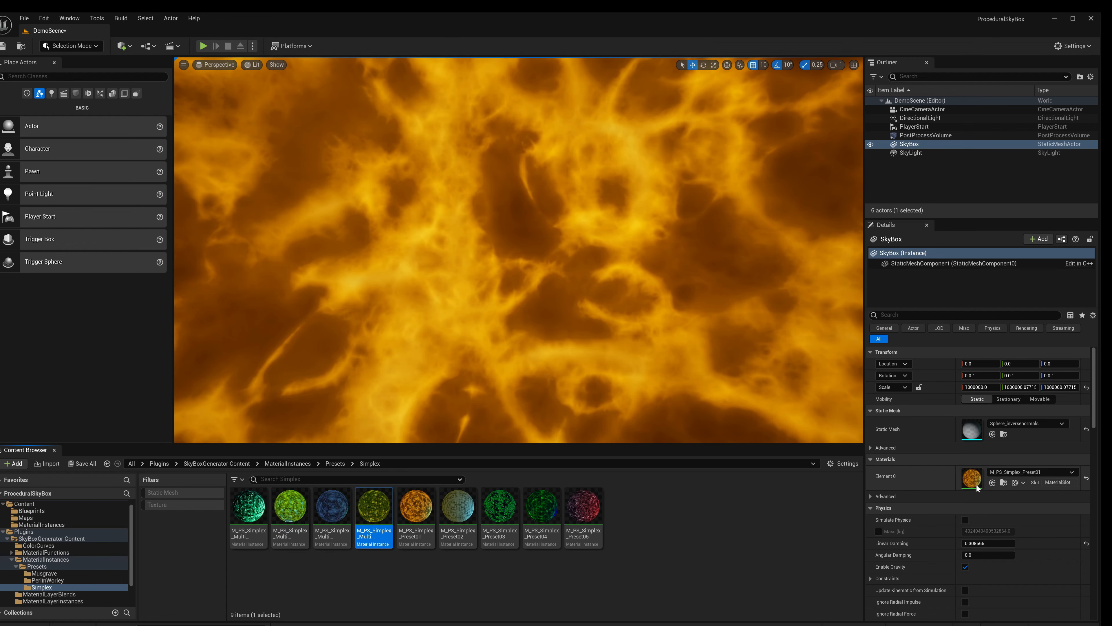
{"action": "left_click", "coordinate": [993, 483]}
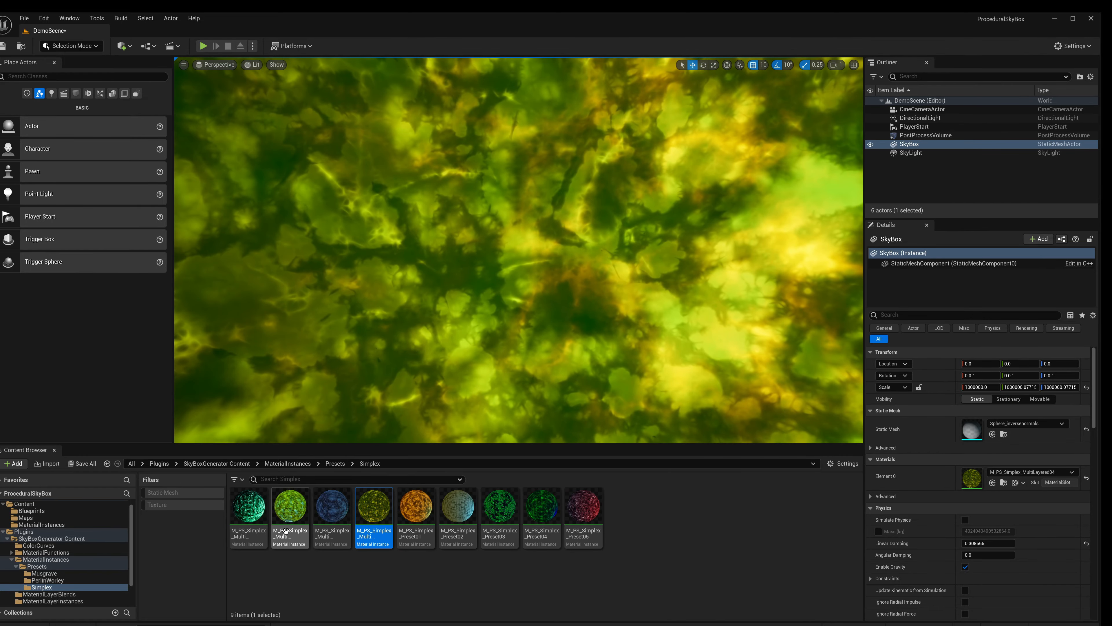
{"action": "left_click", "coordinate": [409, 529]}
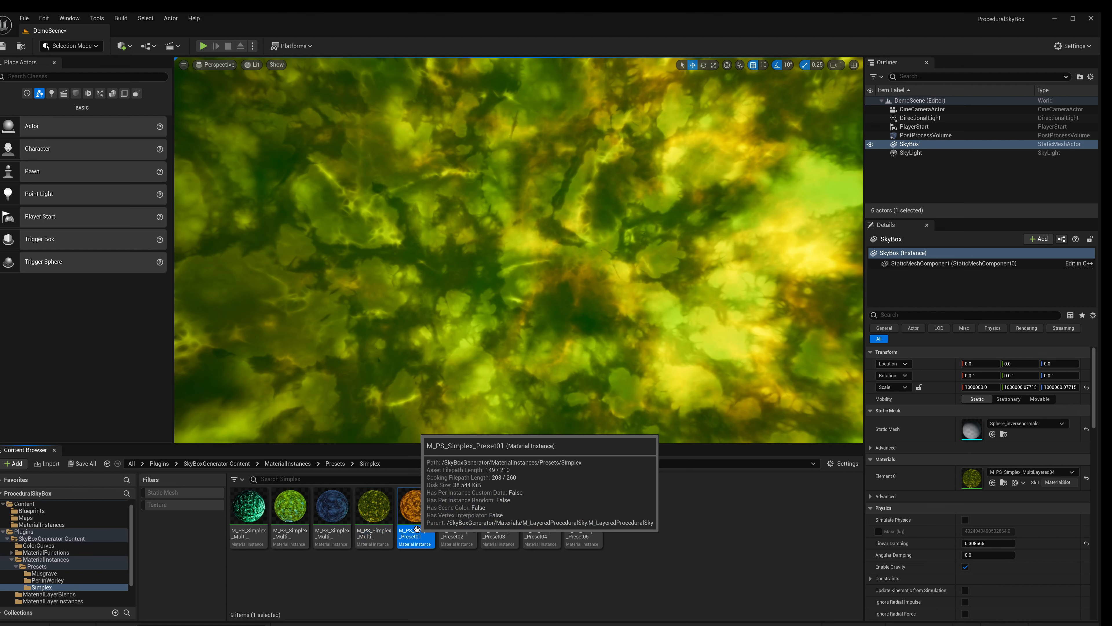
{"action": "left_click", "coordinate": [993, 483]}
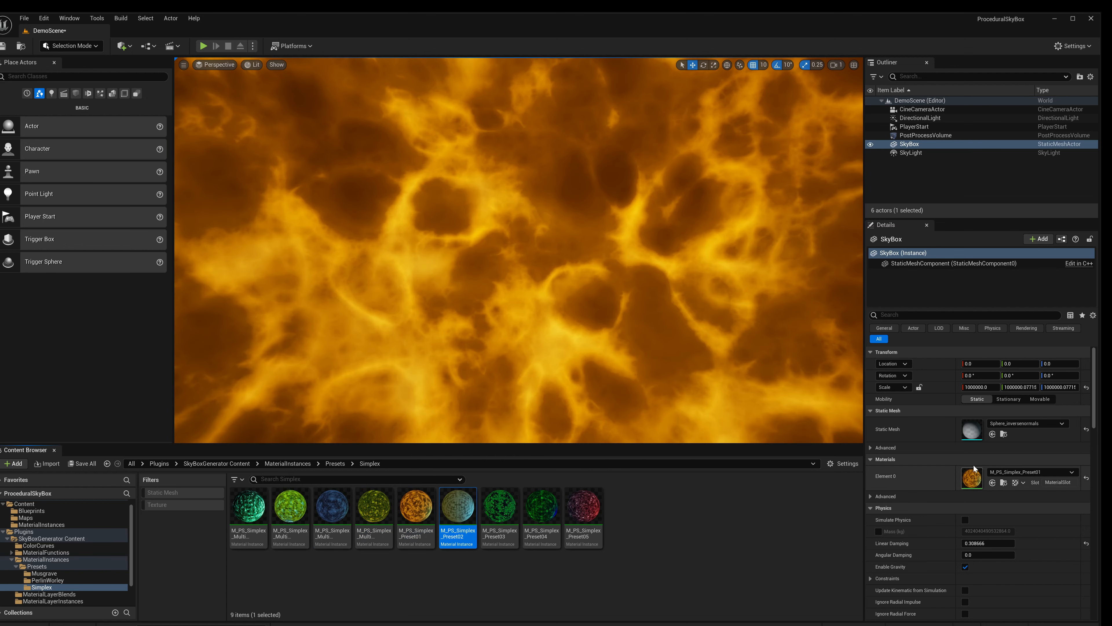
Apply M_PS_Simplex_Preset02 to the SkyBox, open the material instance and set its Seed to 6.300939.
{"action": "left_click", "coordinate": [993, 483]}
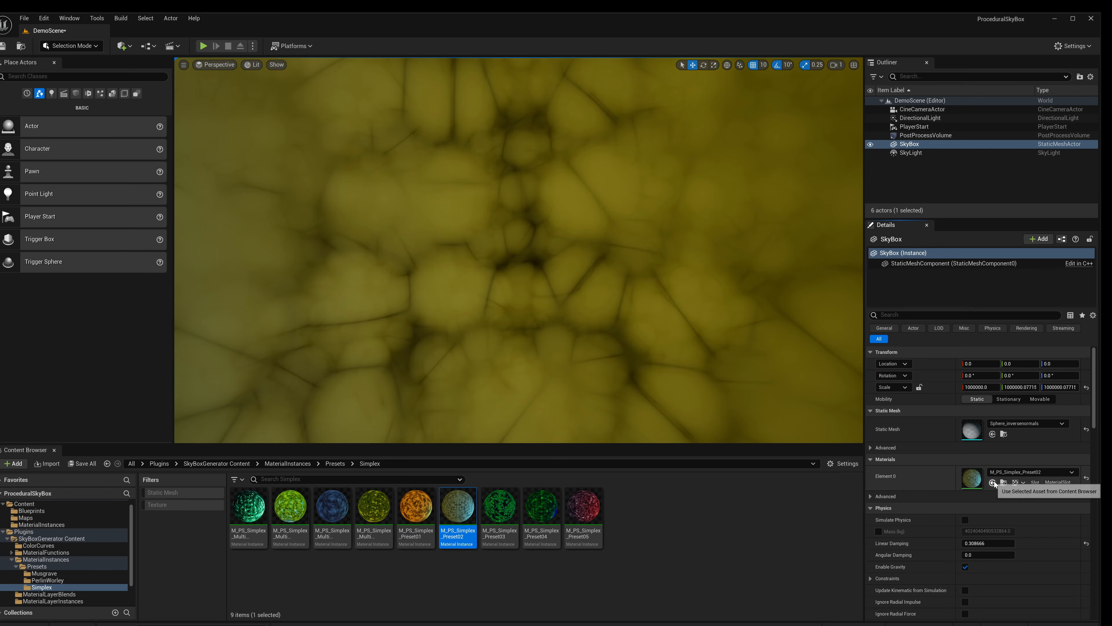
{"action": "double_click", "coordinate": [458, 509]}
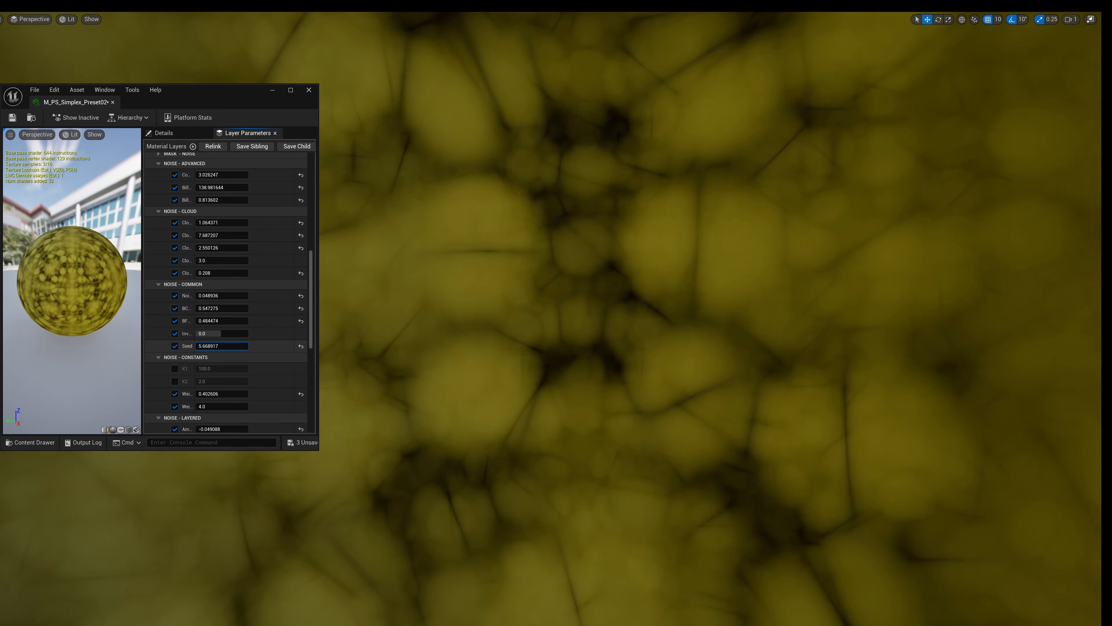
{"action": "left_click_drag", "start_coordinate": [221, 346], "coordinate": [221, 346]}
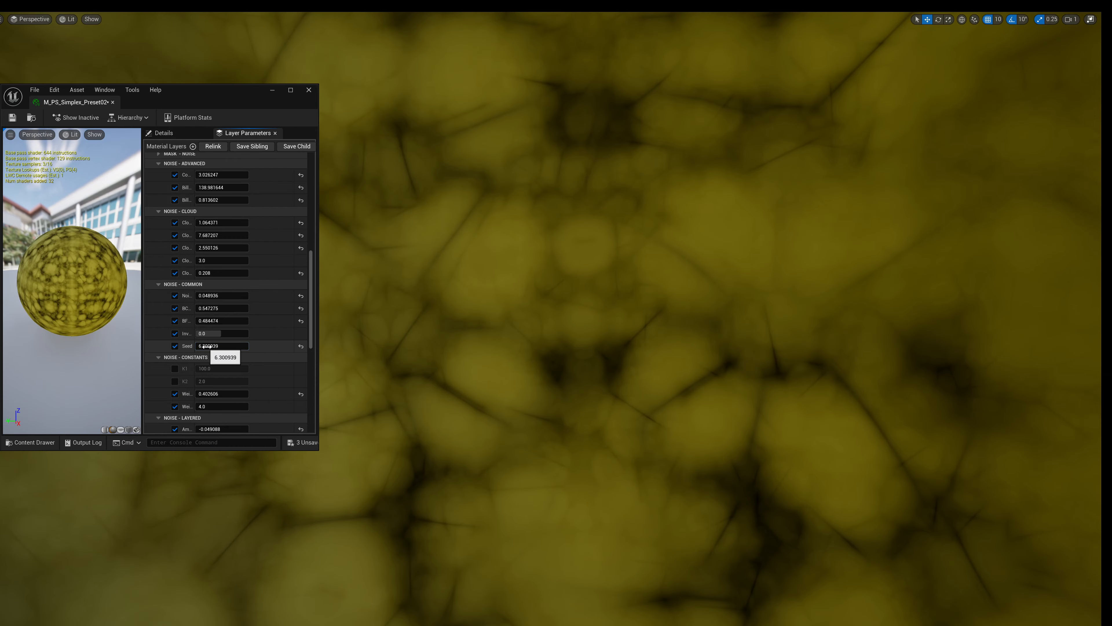
Tune Preset02 with SmoothMinLight -0.29758, Frequency 0.494016 and FrequencyScale 2.30473, and adjust its UniformTiling.
{"action": "scroll", "coordinate": [211, 387], "scroll_direction": "down", "scroll_amount": 2}
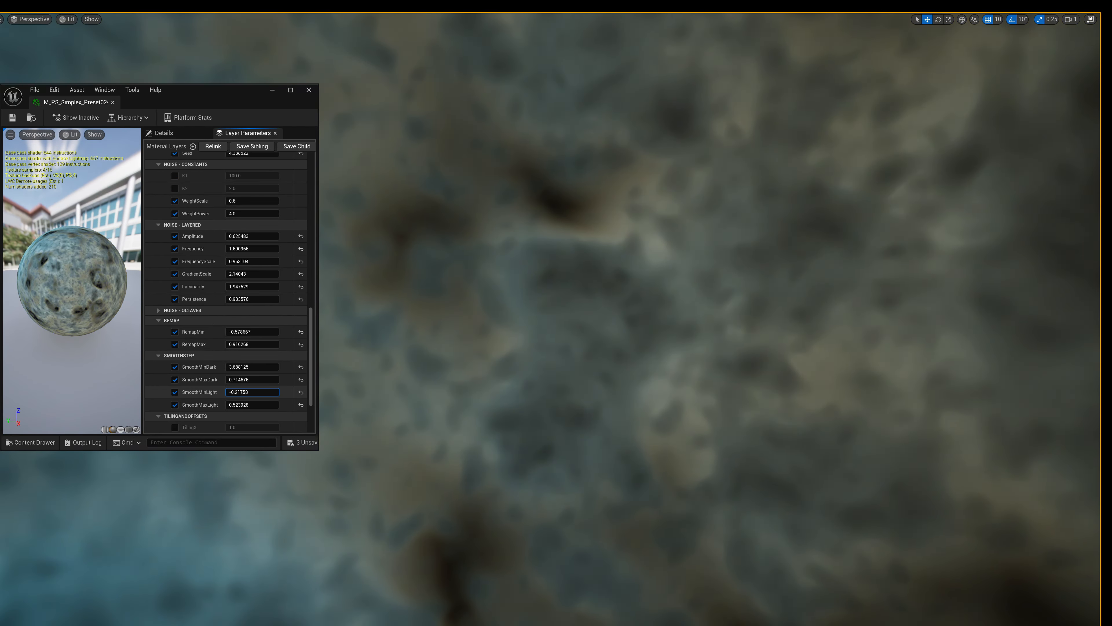
{"action": "left_click_drag", "start_coordinate": [251, 392], "coordinate": [257, 392]}
{"action": "scroll", "coordinate": [251, 275], "scroll_direction": "up", "scroll_amount": 6}
{"action": "left_click_drag", "start_coordinate": [233, 248], "coordinate": [240, 248]}
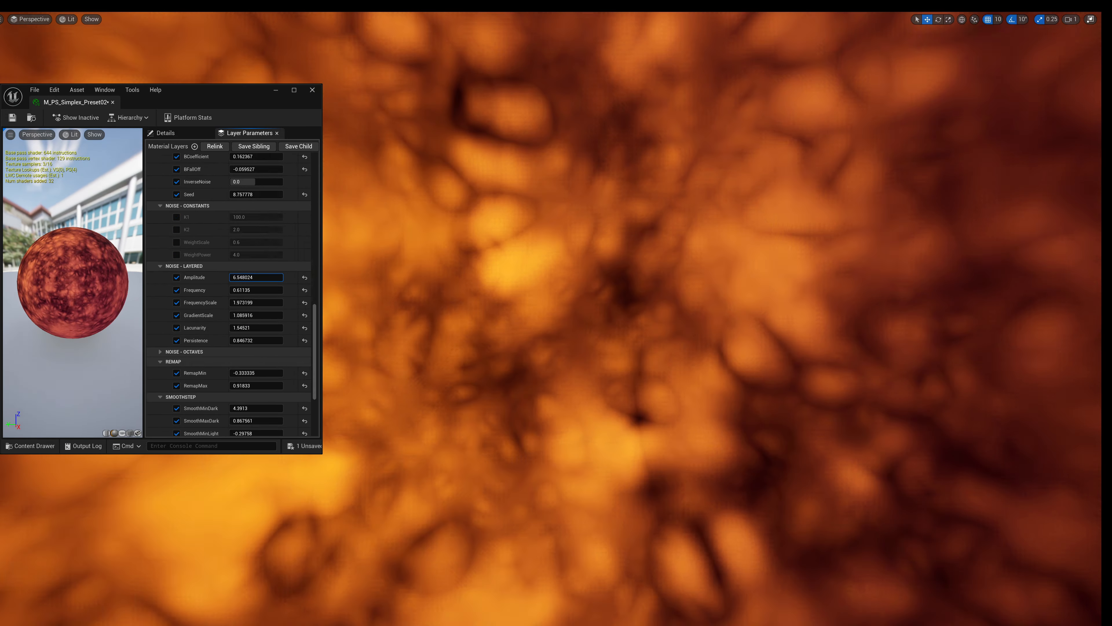
{"action": "left_click_drag", "start_coordinate": [243, 290], "coordinate": [233, 303]}
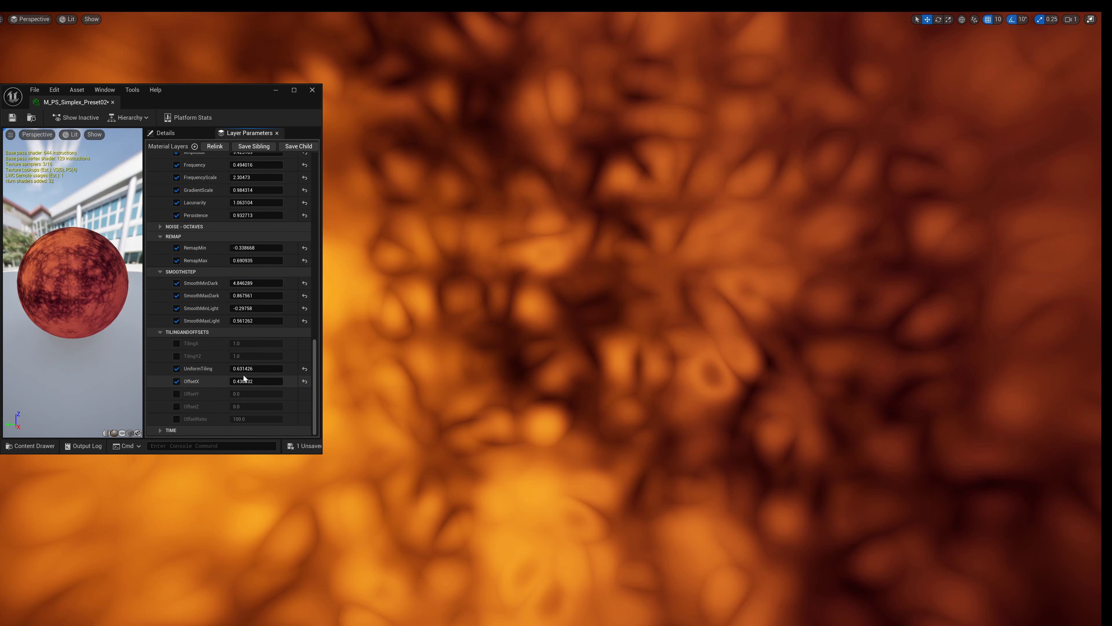
{"action": "left_click_drag", "start_coordinate": [243, 371], "coordinate": [247, 369]}
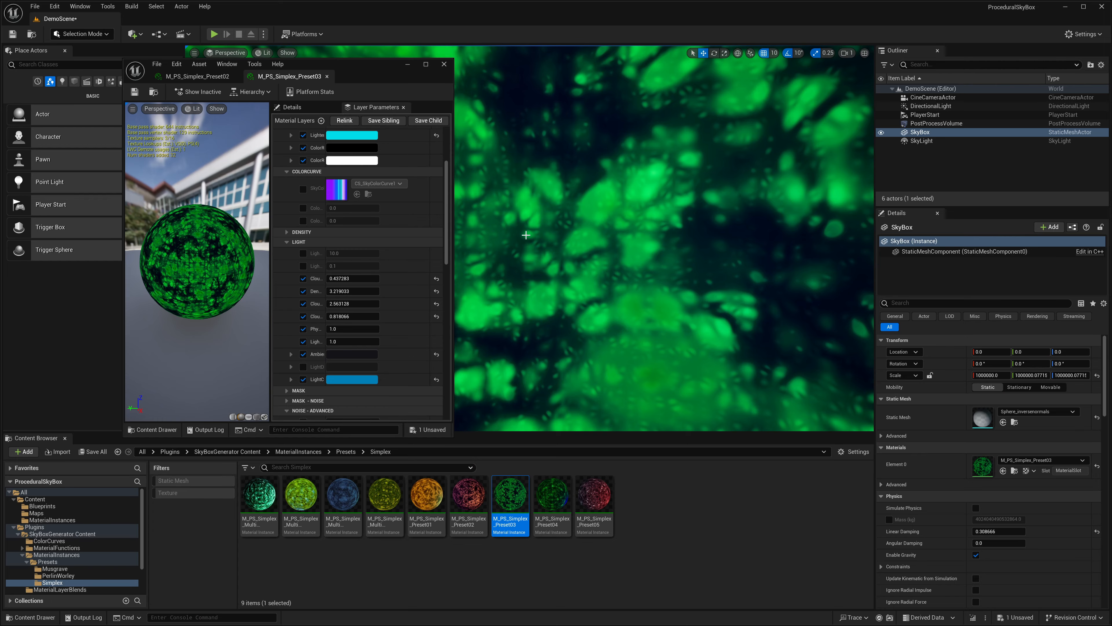
Recolour M_PS_Simplex_Preset03 with a yellow DarkerColor, a MidColor of R 0.655208, G 0.121171, B 0.097265, and a green ColorRemapMin.
{"action": "scroll", "coordinate": [356, 313], "scroll_direction": "down", "scroll_amount": 5}
{"action": "mouse_move", "coordinate": [339, 227]}
{"action": "left_mouse_down"}
{"action": "mouse_move", "coordinate": [316, 228]}
{"action": "mouse_move", "coordinate": [350, 227]}
{"action": "left_mouse_up"}
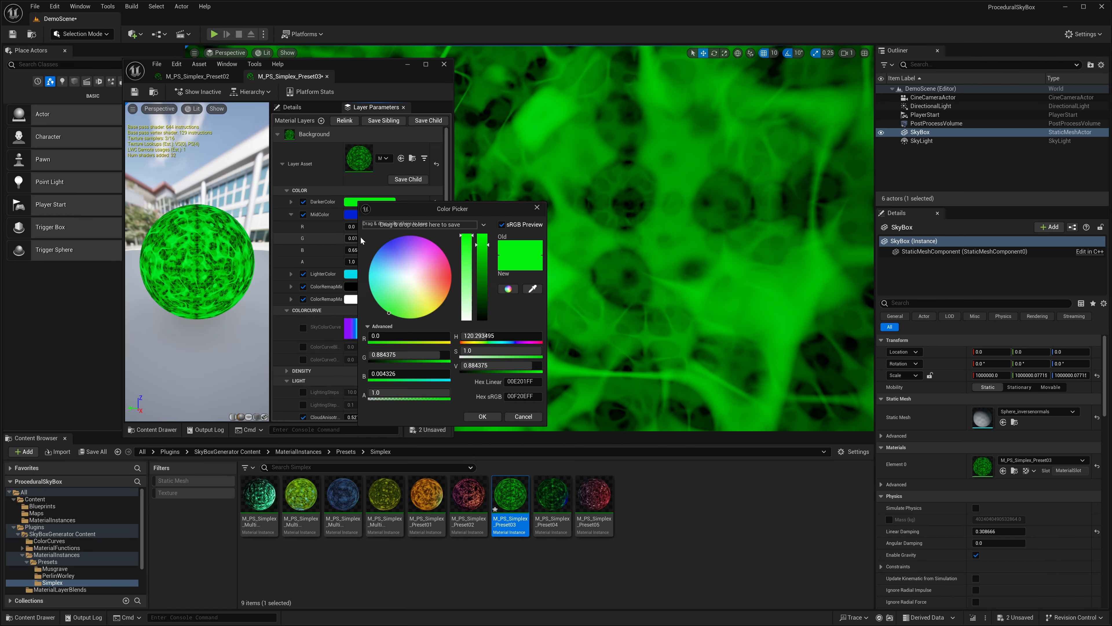
{"action": "left_click", "coordinate": [385, 253]}
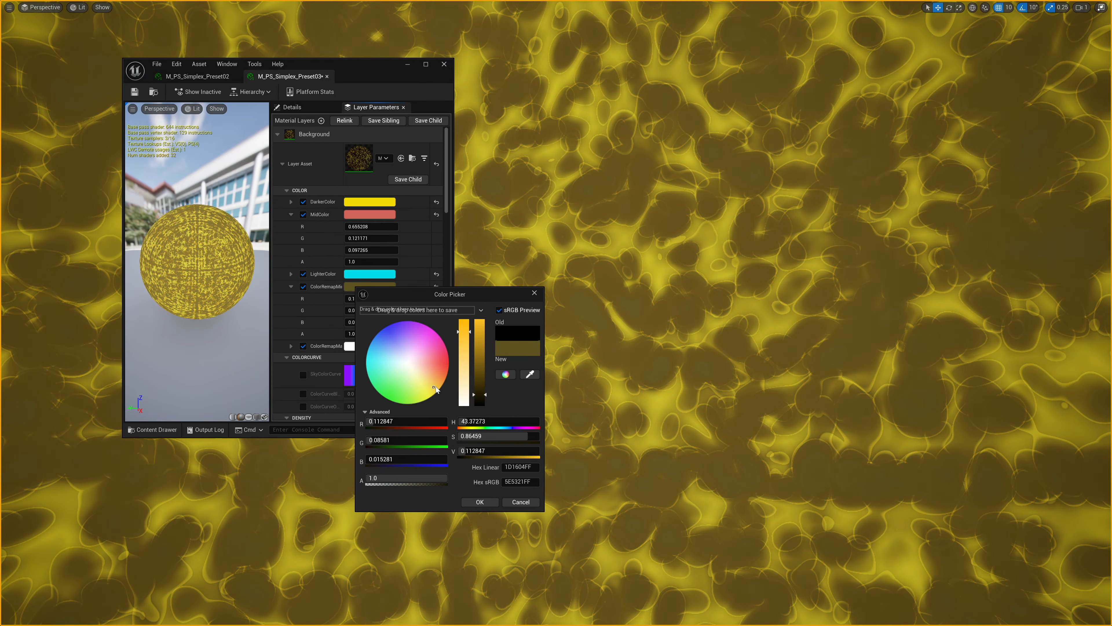
{"action": "left_click_drag", "start_coordinate": [433, 388], "coordinate": [363, 402]}
{"action": "left_click", "coordinate": [479, 502]}
Set Preset03's Seed to 0.996737 and Frequency to 0.387993, lower its denser cloud ratio and raise DensityPower.
{"action": "scroll", "coordinate": [333, 326], "scroll_direction": "down", "scroll_amount": 3}
{"action": "left_click_drag", "start_coordinate": [355, 324], "coordinate": [355, 334]}
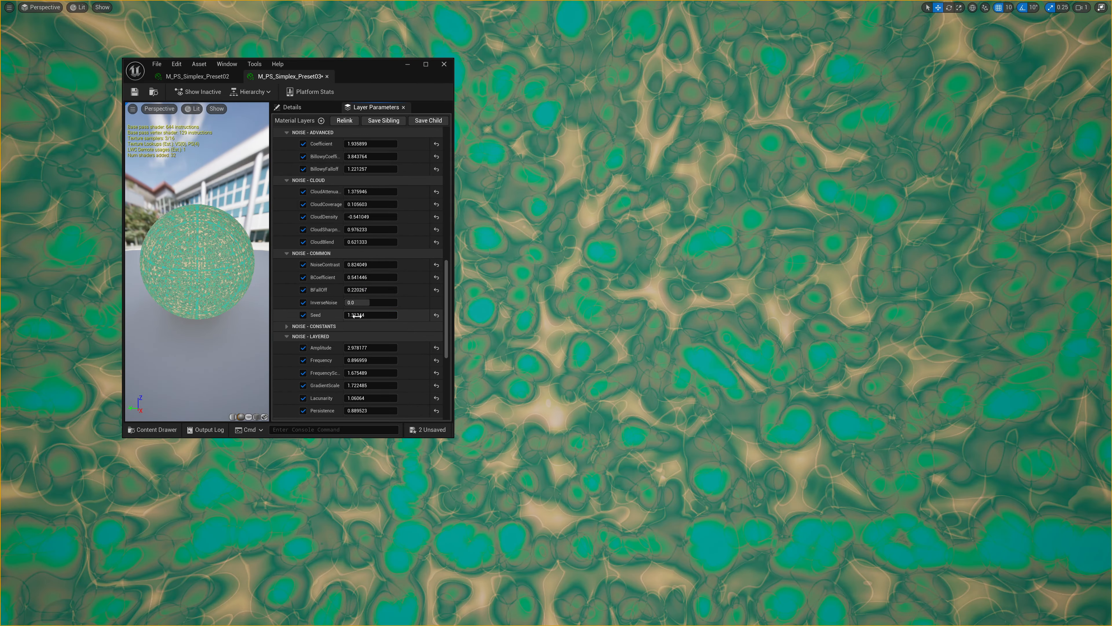
{"action": "left_click_drag", "start_coordinate": [358, 316], "coordinate": [368, 360]}
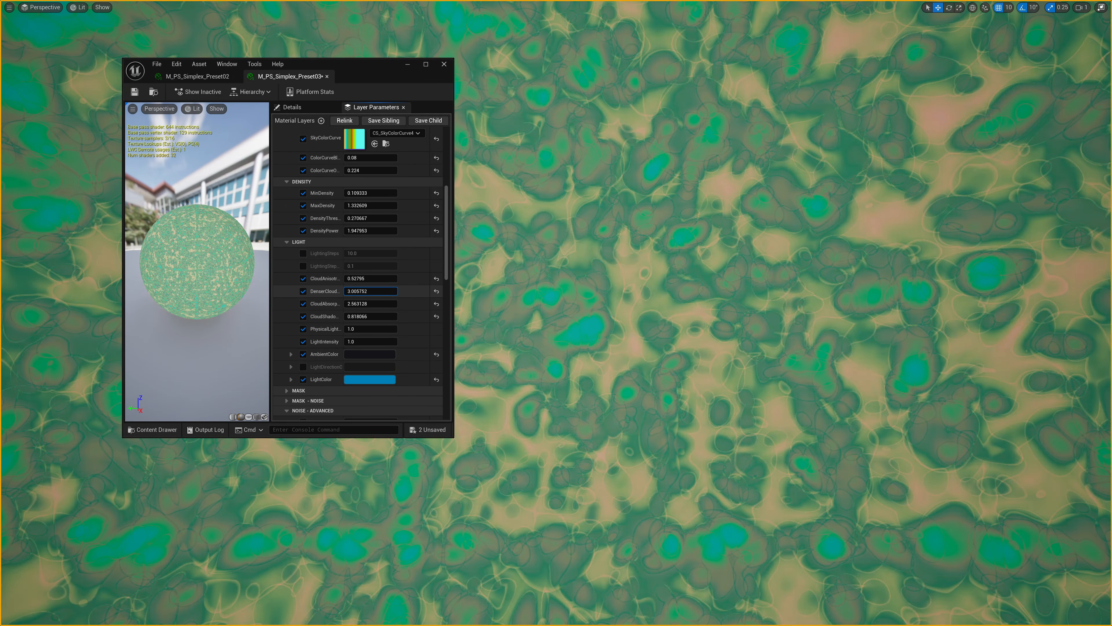
{"action": "left_click_drag", "start_coordinate": [370, 291], "coordinate": [358, 291]}
{"action": "left_click_drag", "start_coordinate": [370, 231], "coordinate": [376, 231]}
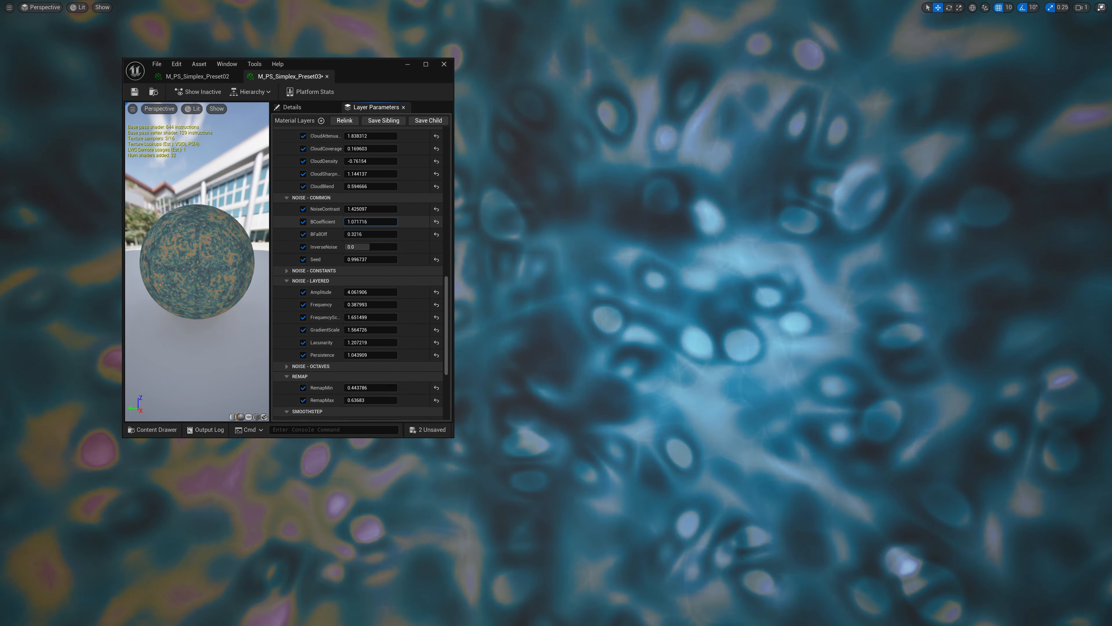
Set BCoefficient to 0.665863, BFallOff to 0.401601, GradientScale to 3.803784 and Lacunarity to 1.307442 in Preset03.
{"action": "left_click_drag", "start_coordinate": [371, 221], "coordinate": [381, 221]}
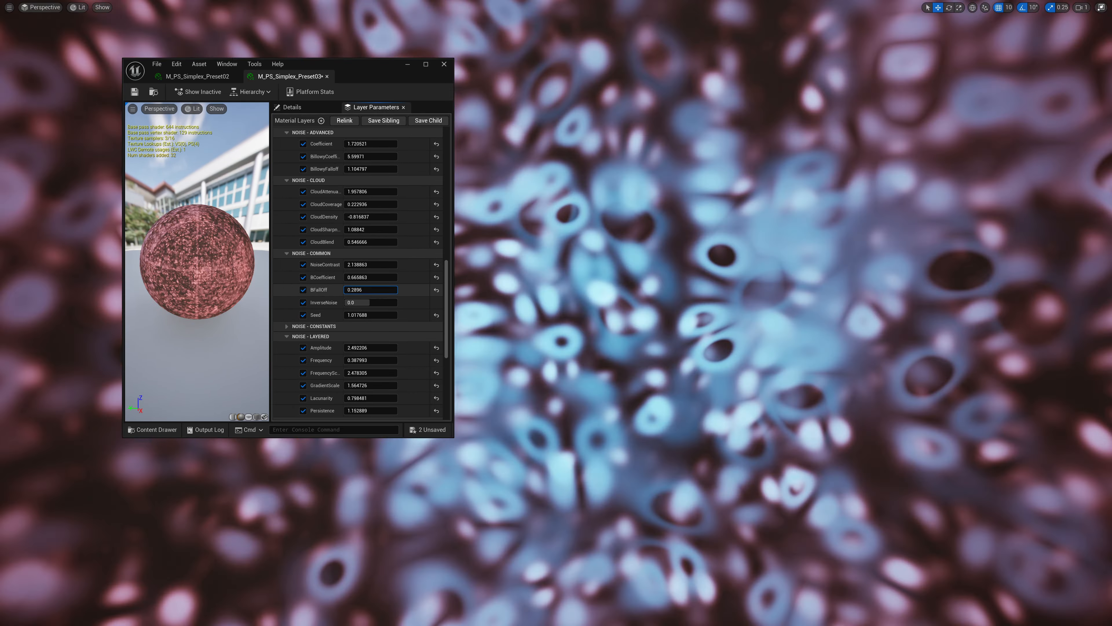
{"action": "left_click_drag", "start_coordinate": [371, 290], "coordinate": [378, 290]}
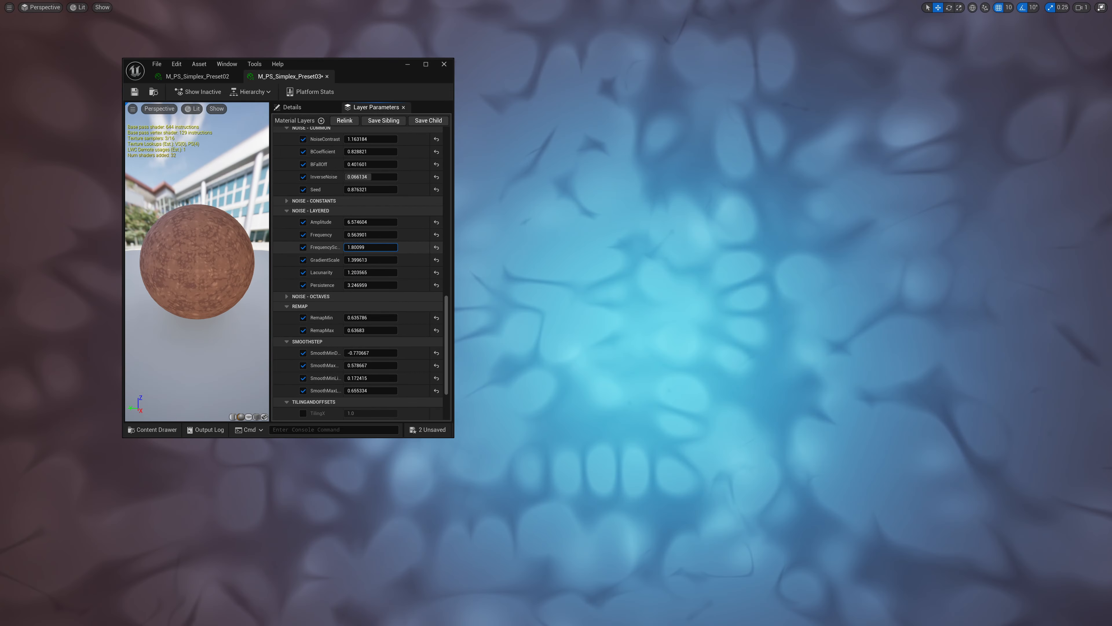
{"action": "mouse_move", "coordinate": [371, 260]}
{"action": "left_mouse_down"}
{"action": "mouse_move", "coordinate": [396, 259]}
{"action": "mouse_move", "coordinate": [376, 272]}
{"action": "left_mouse_up"}
{"action": "left_click_drag", "start_coordinate": [370, 207], "coordinate": [378, 207]}
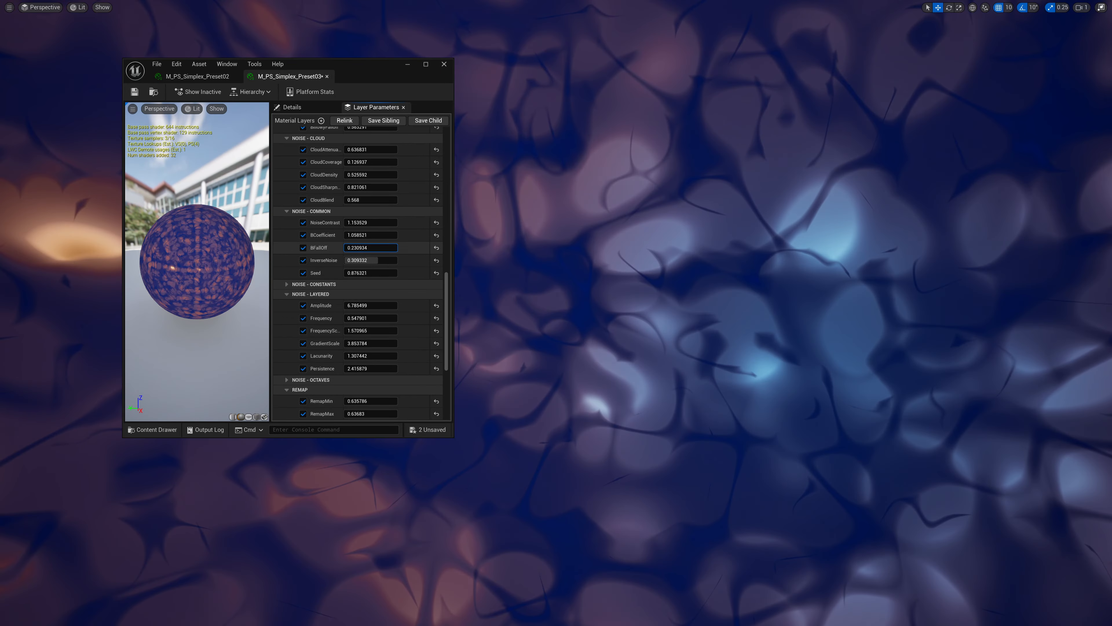
Set Preset03's Seed to 0.864294, Amplitude to 6.106792 and Frequency to 0.569234, and fine-tune Persistence.
{"action": "left_click_drag", "start_coordinate": [370, 272], "coordinate": [375, 273]}
{"action": "left_click_drag", "start_coordinate": [371, 205], "coordinate": [373, 243]}
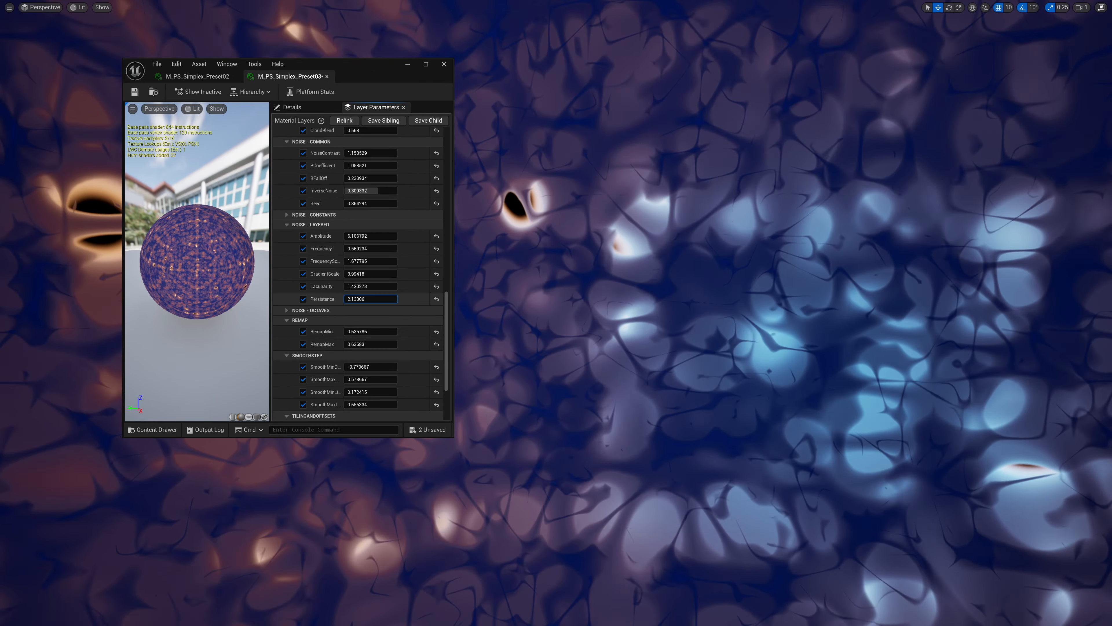
{"action": "left_click_drag", "start_coordinate": [371, 299], "coordinate": [373, 299]}
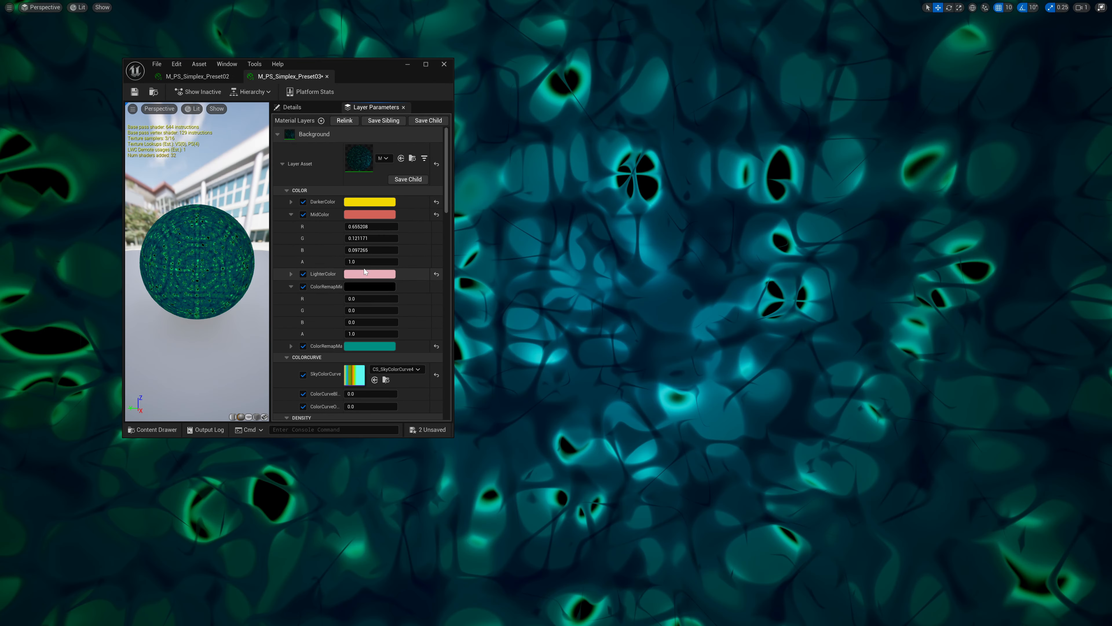
Pick a new LighterColor for Preset03, and set its Amplitude to 1.16408 and raise RemapMin.
{"action": "left_click", "coordinate": [363, 271]}
{"action": "left_click_drag", "start_coordinate": [386, 342], "coordinate": [397, 296]}
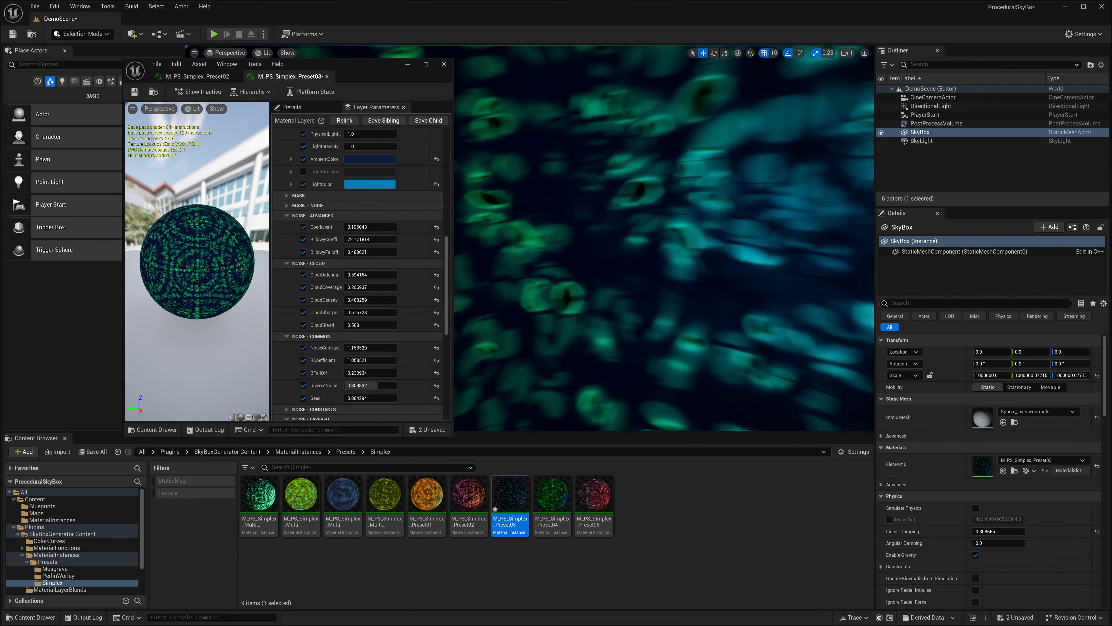
{"action": "scroll", "coordinate": [402, 264], "scroll_direction": "down", "scroll_amount": 10}
{"action": "left_click_drag", "start_coordinate": [370, 352], "coordinate": [338, 269]}
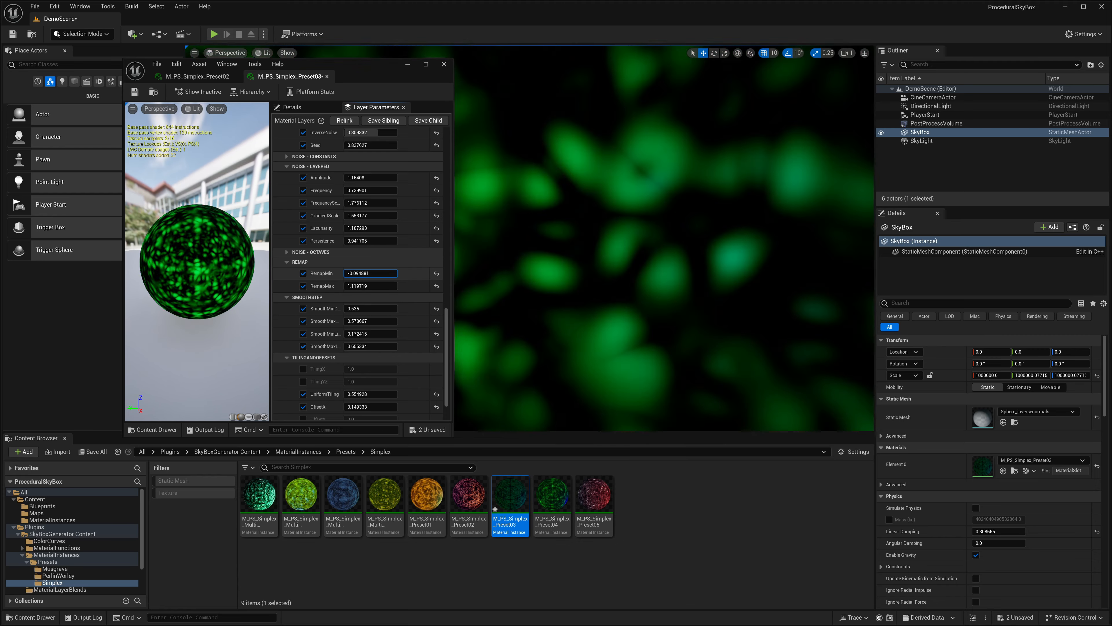
{"action": "left_click_drag", "start_coordinate": [370, 273], "coordinate": [386, 272]}
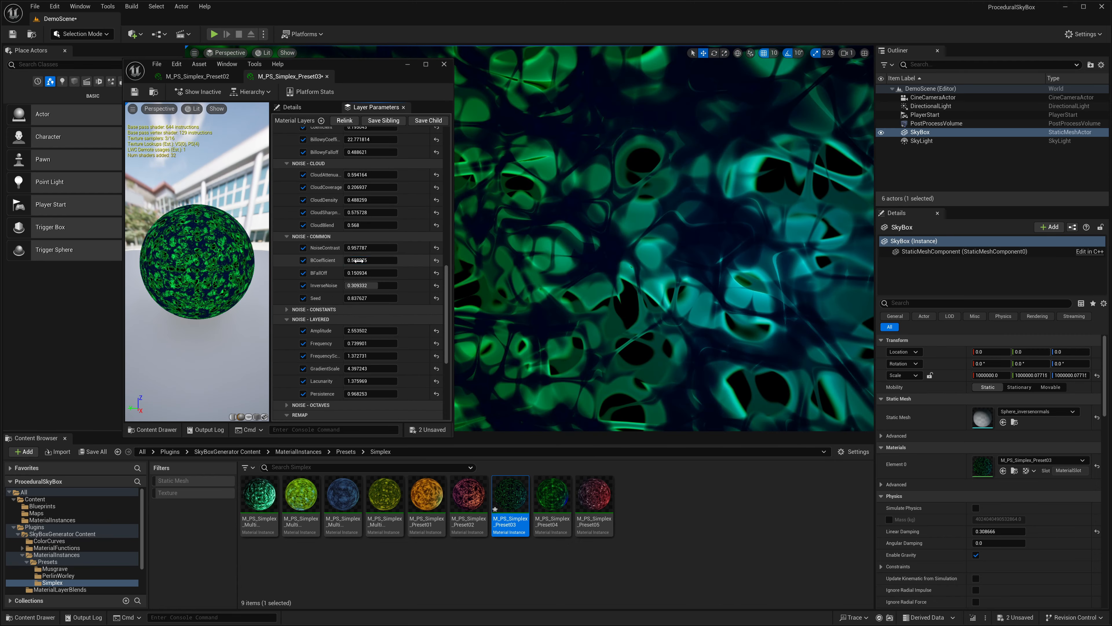
Adjust Preset03's Seed and InverseNoise, and minimize the material instance editor.
{"action": "mouse_move", "coordinate": [370, 298]}
{"action": "left_mouse_down"}
{"action": "mouse_move", "coordinate": [360, 298]}
{"action": "mouse_move", "coordinate": [362, 285]}
{"action": "left_mouse_up"}
{"action": "scroll", "coordinate": [446, 273], "scroll_direction": "down", "scroll_amount": 3}
{"action": "left_click", "coordinate": [407, 64]}
Apply M_PS_Simplex_MultiLayered01 to the SkyBox and look around the sky.
{"action": "mouse_move", "coordinate": [586, 221]}
{"action": "right_mouse_down"}
{"action": "mouse_move", "coordinate": [526, 221]}
{"action": "mouse_move", "coordinate": [586, 221]}
{"action": "right_mouse_up"}
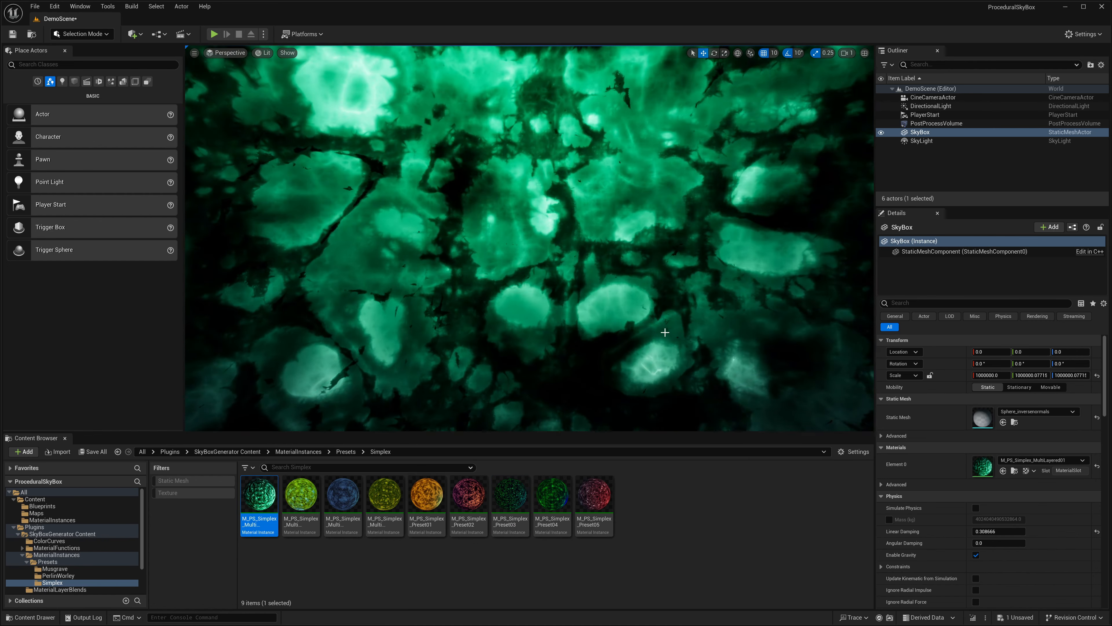
{"action": "right_click_drag", "start_coordinate": [665, 332], "coordinate": [637, 342]}
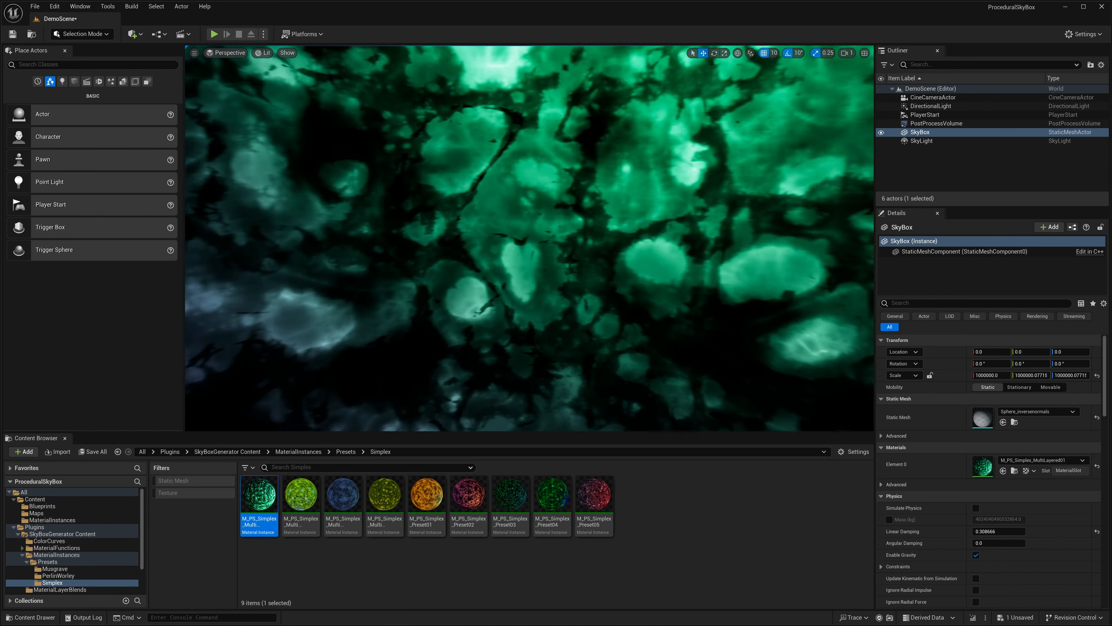